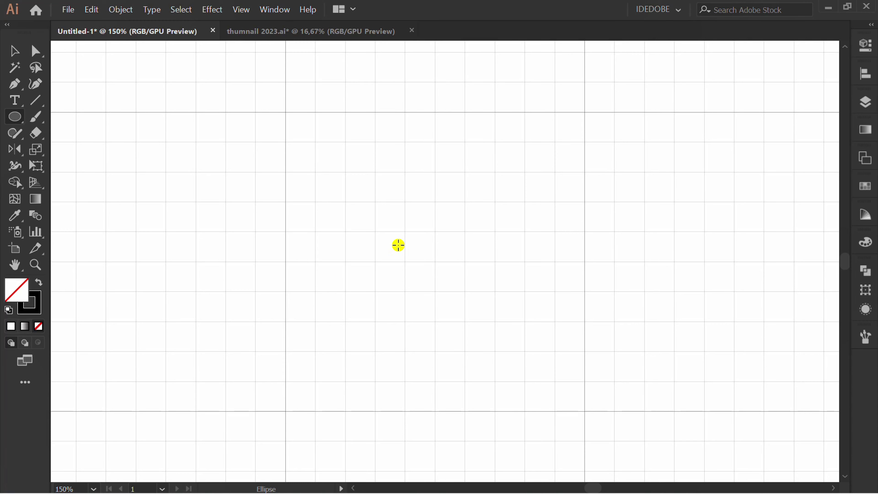
# Draw an unfilled ellipse ten grid squares wide and nine tall as the skull, and thin its black outline
pyautogui.moveTo(285, 171)
pyautogui.mouseDown()
pyautogui.moveTo(408, 253)
pyautogui.moveTo(566, 330)
pyautogui.moveTo(557, 333)
pyautogui.mouseUp()
pyautogui.moveTo(438, 321); pyautogui.dragTo(435, 381)
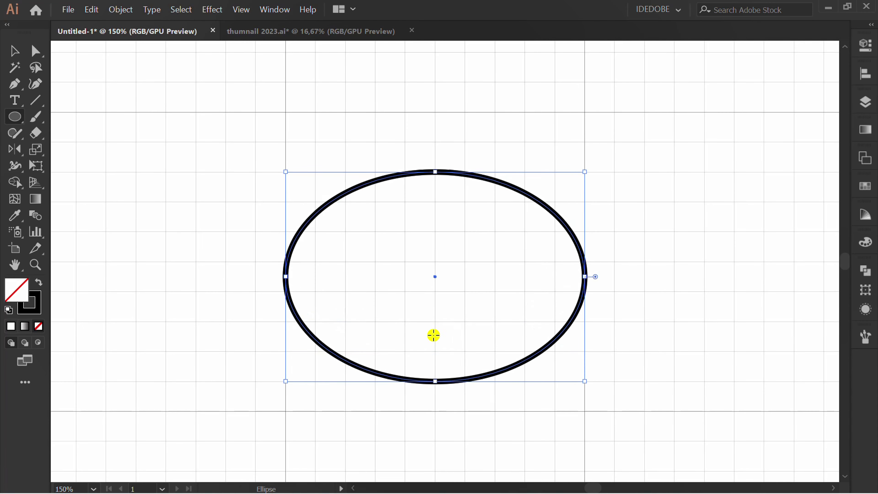
pyautogui.moveTo(435, 170); pyautogui.dragTo(437, 121)
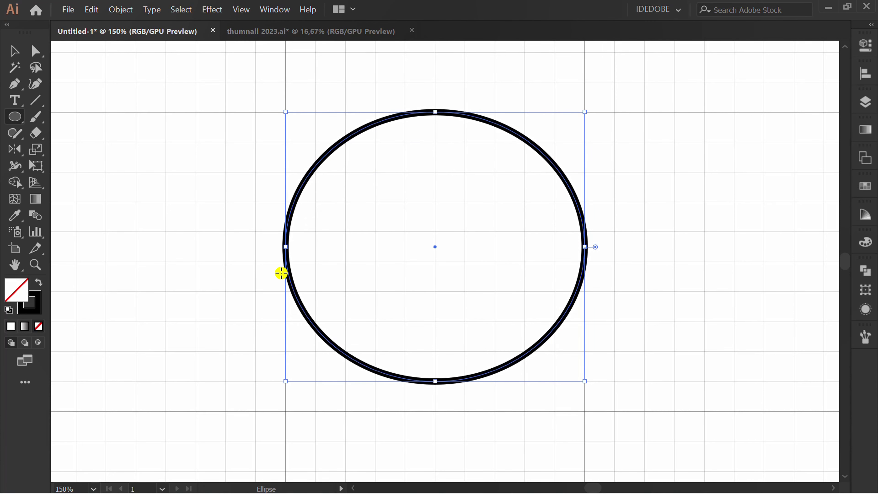
pyautogui.press('v')
pyautogui.click(245, 298)
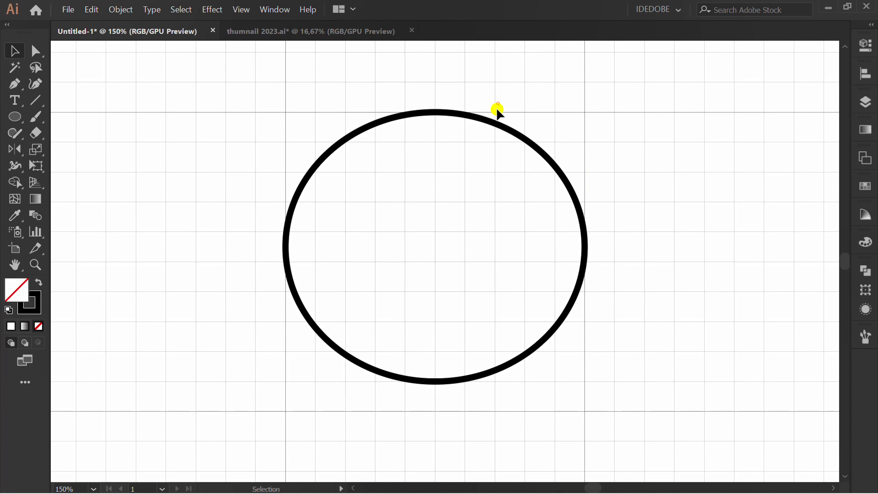
pyautogui.moveTo(497, 109); pyautogui.dragTo(480, 141)
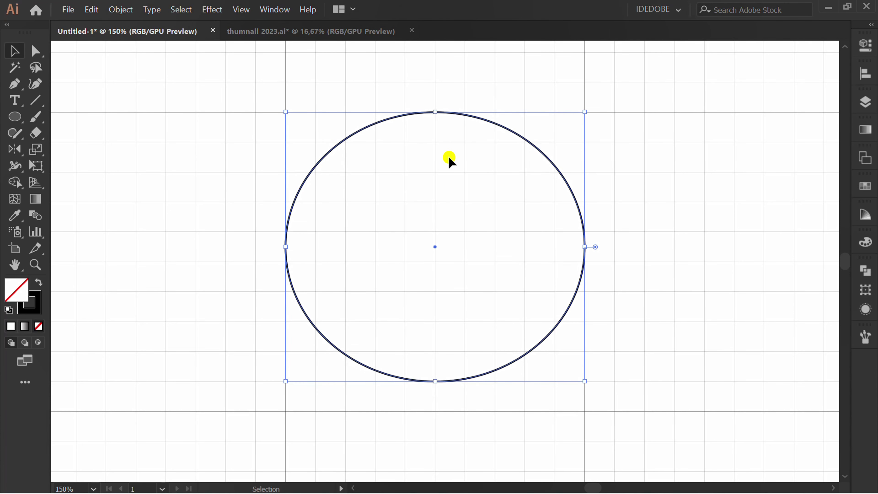
pyautogui.click(231, 226)
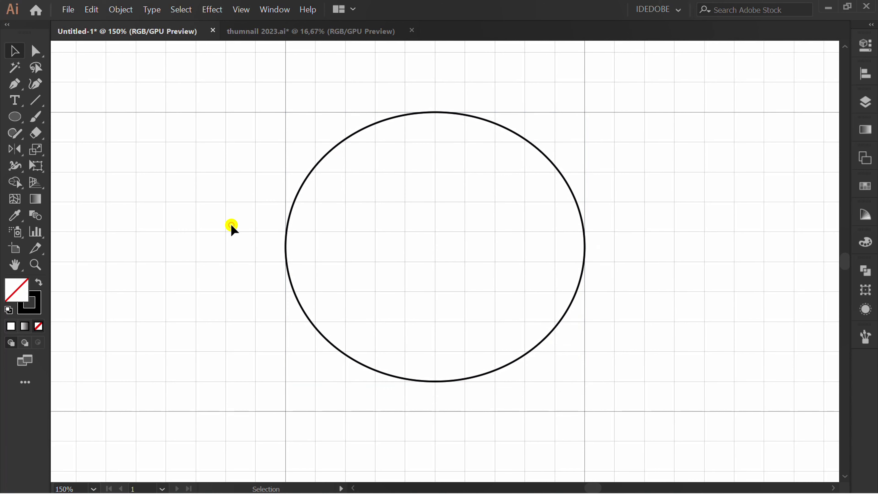
# Draw a rectangle four grid squares wide and two tall, centred over the ellipse's bottom edge
pyautogui.click(14, 116)
pyautogui.click(71, 115)
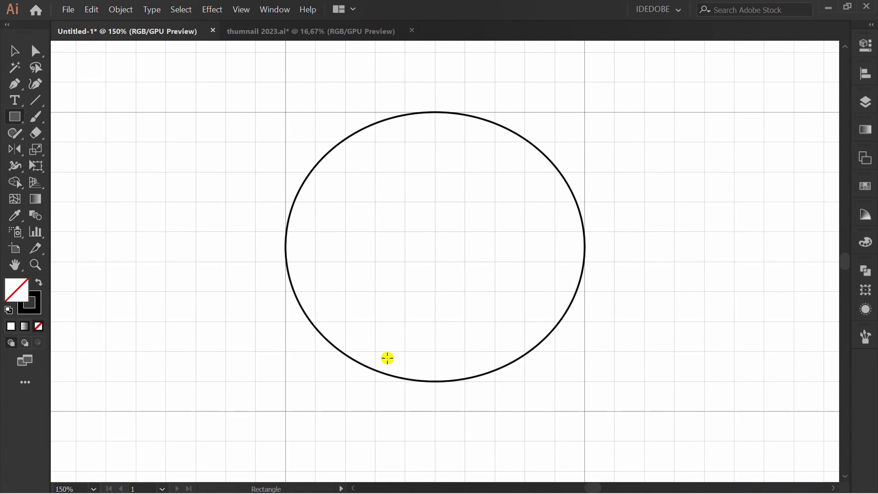
pyautogui.moveTo(387, 358); pyautogui.dragTo(494, 410)
pyautogui.press('v')
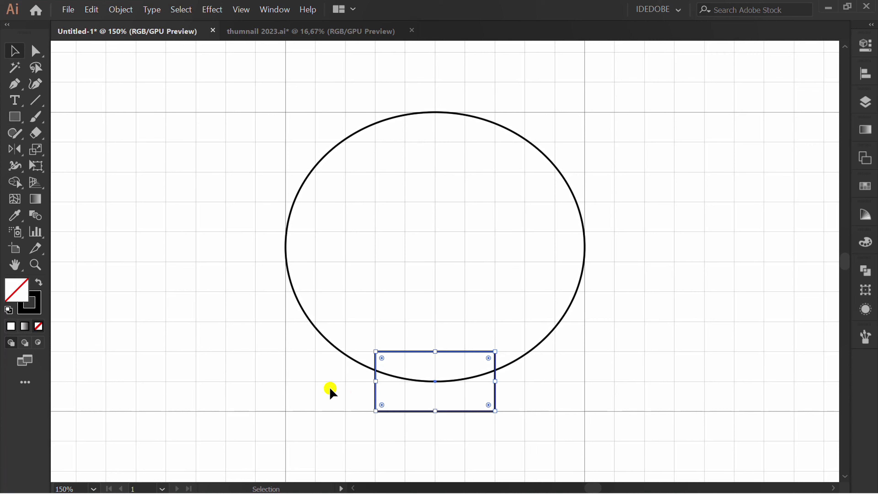
pyautogui.click(330, 388)
# Unite the ellipse and the rectangle into a single skull outline with Pathfinder
pyautogui.moveTo(602, 132); pyautogui.dragTo(262, 379)
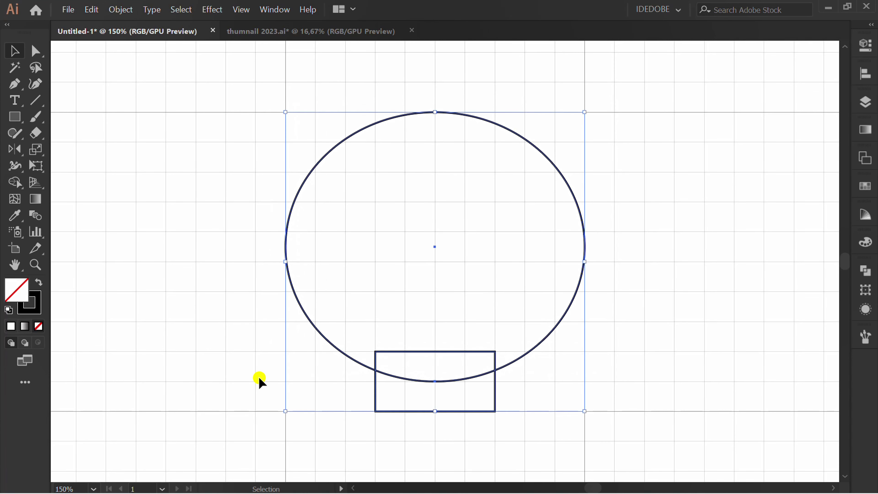
pyautogui.click(865, 271)
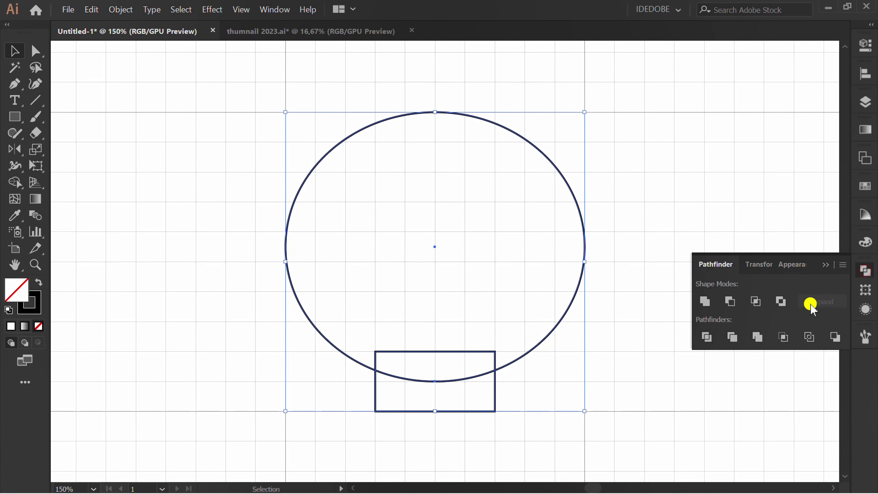
pyautogui.click(704, 300)
pyautogui.click(827, 267)
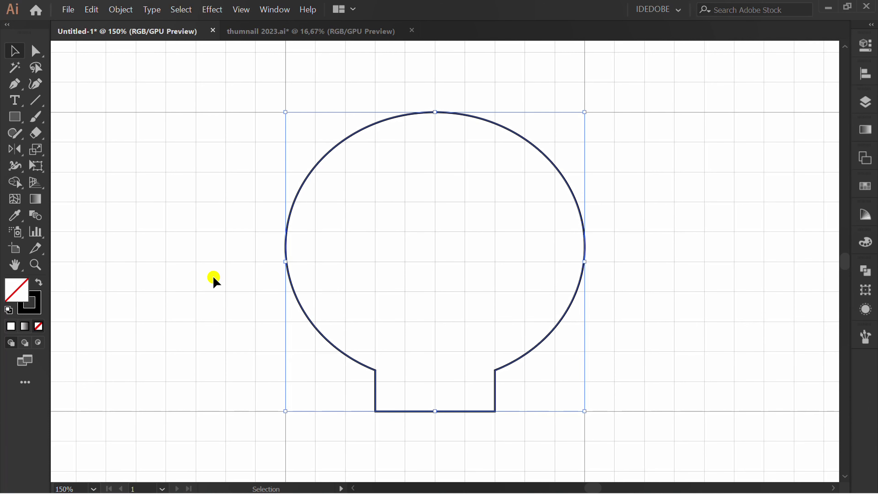
# Place a row of four adjoining circles, each one grid square wide, along the bottom of the jaw
pyautogui.click(25, 119)
pyautogui.click(67, 147)
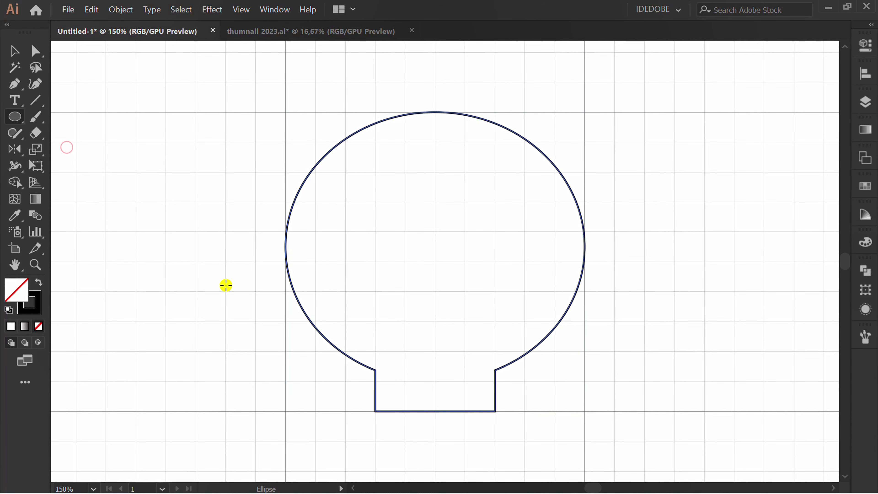
pyautogui.moveTo(386, 388)
pyautogui.mouseDown()
pyautogui.moveTo(405, 411)
pyautogui.moveTo(424, 402)
pyautogui.moveTo(471, 404)
pyautogui.mouseUp()
pyautogui.press('v')
pyautogui.click(429, 435)
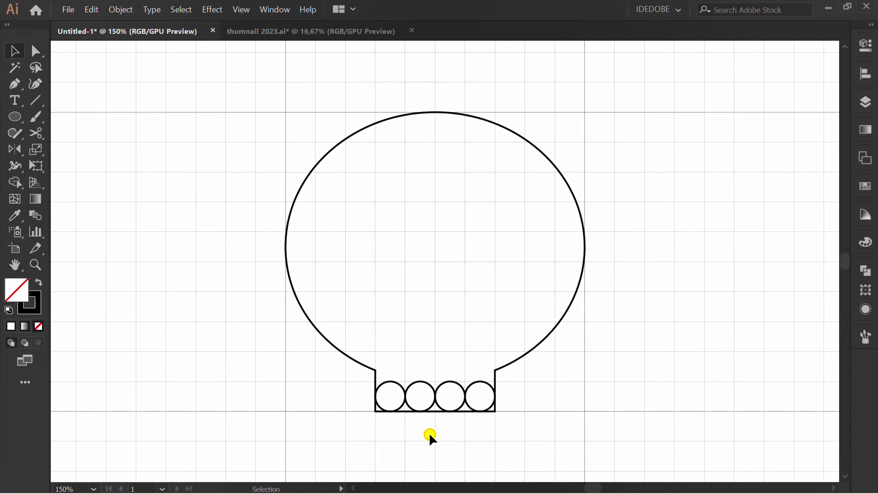
# With Shape Builder, remove the leftover pieces below the four circles and merge the circles into the skull, forming scalloped teeth
pyautogui.moveTo(558, 350); pyautogui.dragTo(340, 432)
pyautogui.scroll(3, 406, 437)
pyautogui.moveTo(406, 437); pyautogui.dragTo(381, 343)
pyautogui.moveTo(15, 183); pyautogui.dragTo(88, 182)
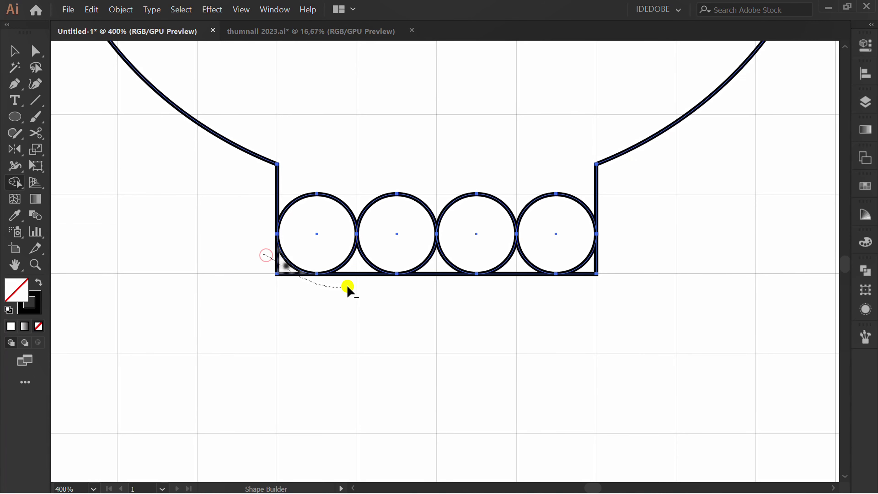
pyautogui.moveTo(347, 287)
pyautogui.mouseDown()
pyautogui.moveTo(357, 265)
pyautogui.moveTo(389, 289)
pyautogui.moveTo(431, 270)
pyautogui.moveTo(459, 290)
pyautogui.moveTo(504, 276)
pyautogui.moveTo(531, 287)
pyautogui.moveTo(568, 282)
pyautogui.moveTo(588, 269)
pyautogui.mouseUp()
pyautogui.moveTo(558, 147)
pyautogui.mouseDown()
pyautogui.moveTo(558, 204)
pyautogui.moveTo(499, 230)
pyautogui.moveTo(311, 235)
pyautogui.mouseUp()
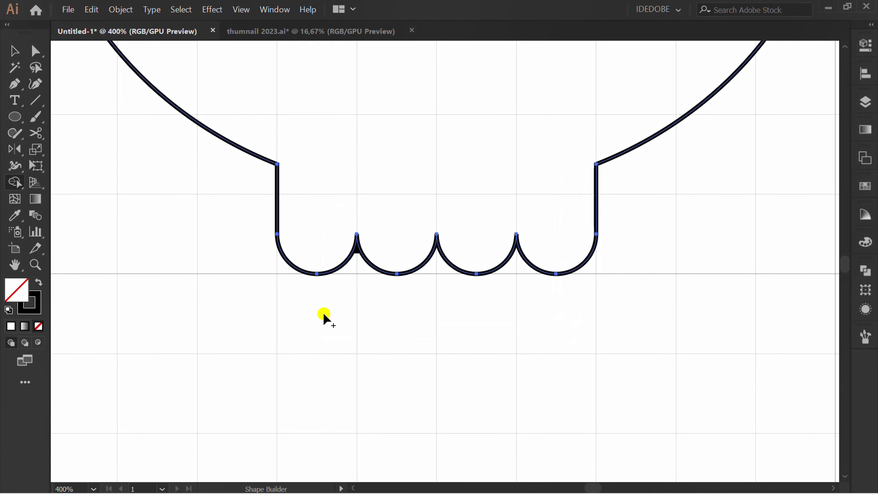
pyautogui.press('v')
pyautogui.click(327, 325)
pyautogui.hotkey('ctrl', '-')
pyautogui.hotkey('ctrl', '-')
pyautogui.hotkey('ctrl', '-')
pyautogui.click(860, 44)
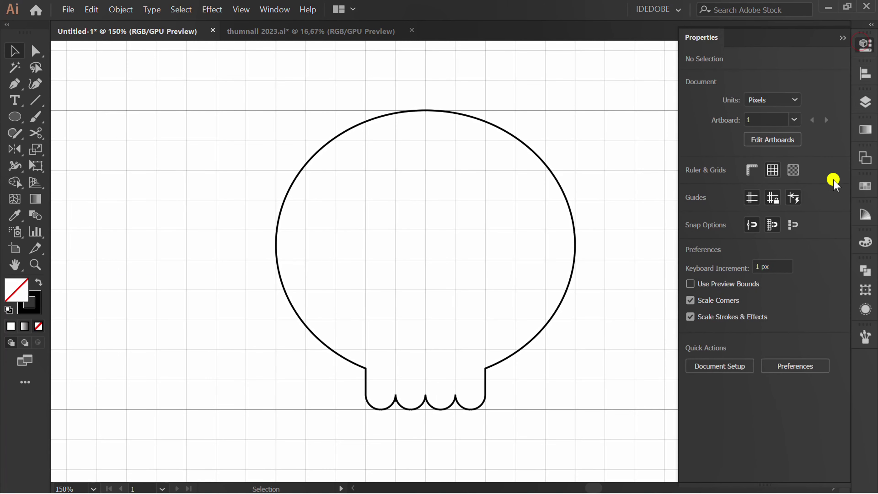
pyautogui.click(843, 38)
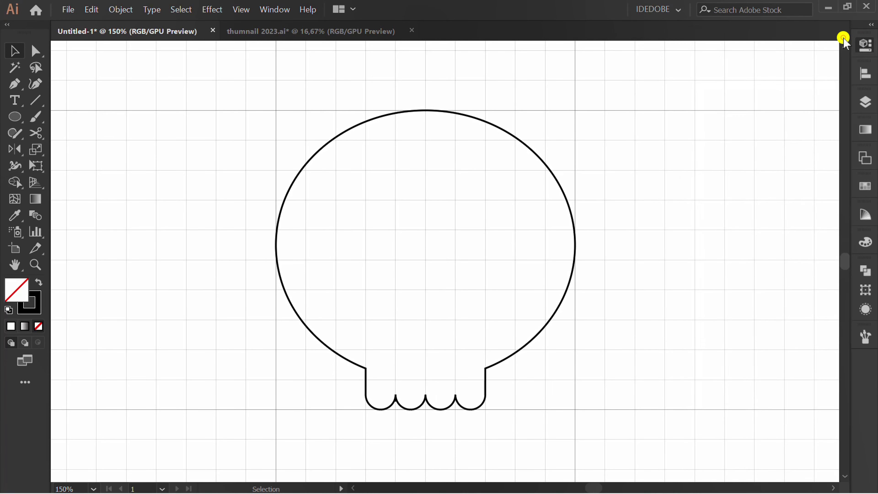
# Create a 35 × 35 px circle and place it in the empty area to the right of the skull
pyautogui.moveTo(12, 118); pyautogui.dragTo(82, 147)
pyautogui.click(377, 246)
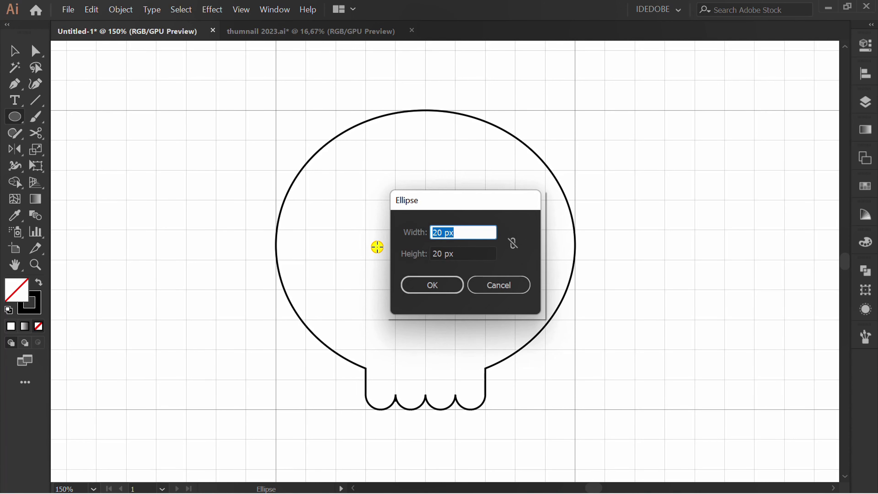
pyautogui.press('Tab')
pyautogui.write('3')
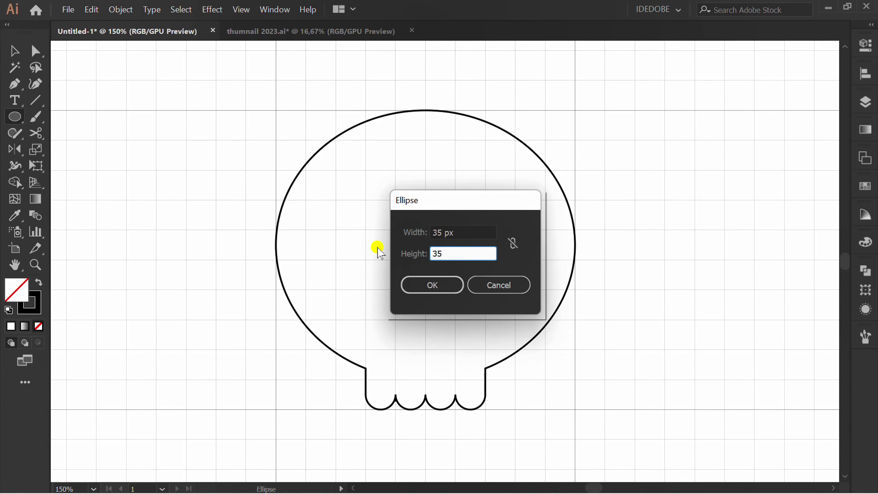
pyautogui.click(426, 285)
pyautogui.moveTo(402, 272); pyautogui.dragTo(638, 195)
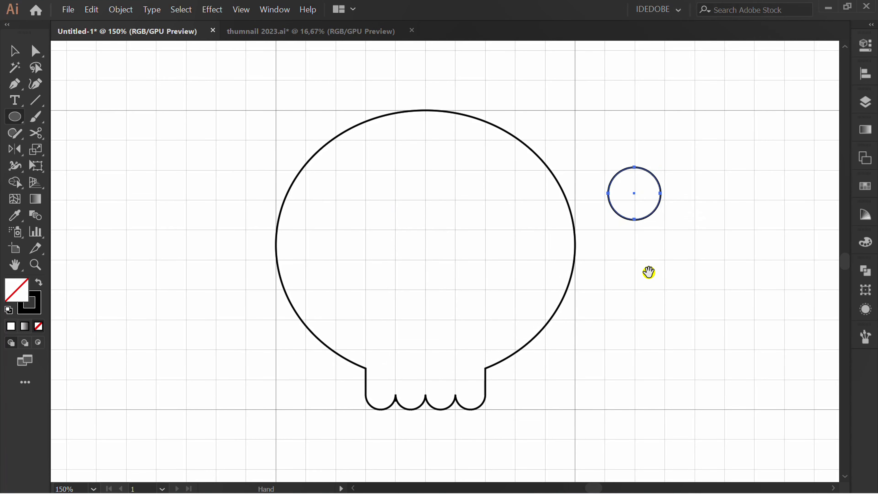
# Duplicate the small circle straight down so that the copy partly overlaps the original
pyautogui.moveTo(649, 270); pyautogui.dragTo(383, 253)
pyautogui.scroll(2, 370, 211)
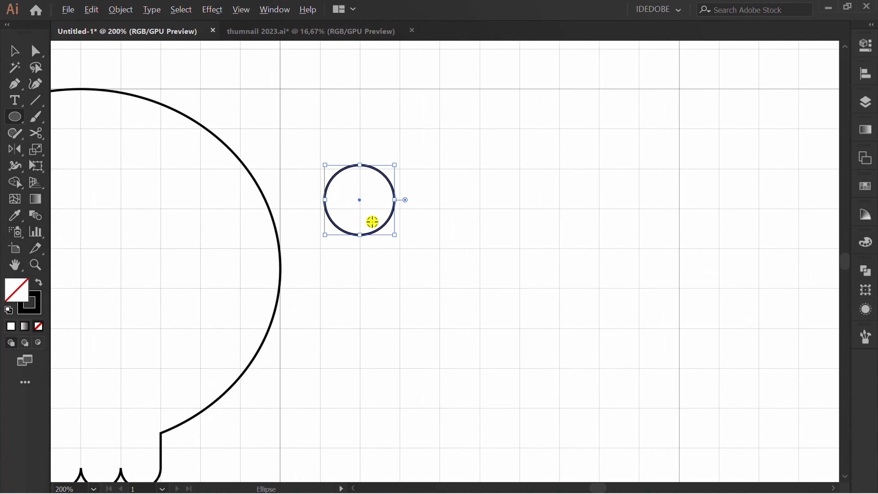
pyautogui.moveTo(354, 190); pyautogui.dragTo(356, 252)
pyautogui.press('v')
pyautogui.click(315, 353)
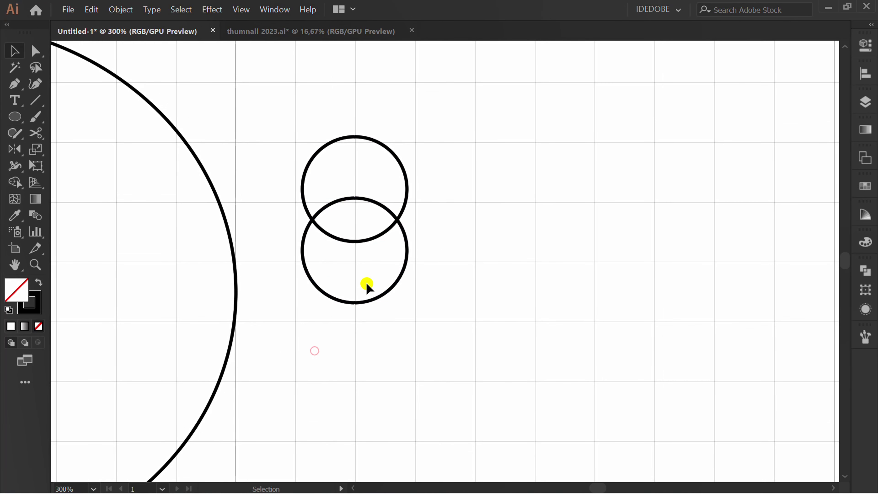
# Unite the two overlapping circles into one bone-end shape with Pathfinder
pyautogui.moveTo(450, 113); pyautogui.dragTo(296, 295)
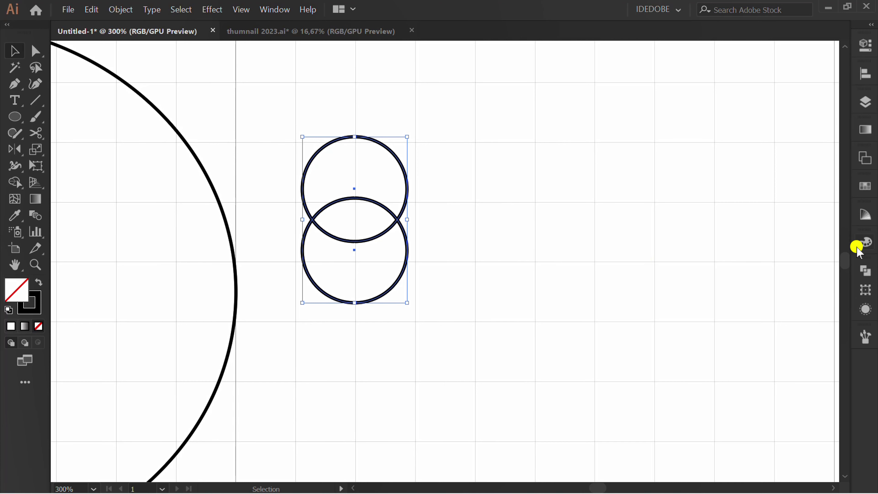
pyautogui.click(867, 273)
pyautogui.click(703, 304)
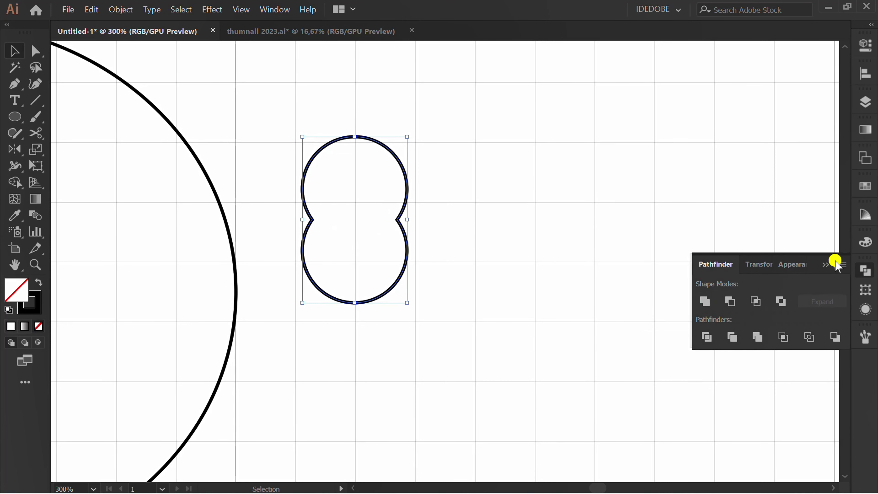
pyautogui.click(827, 262)
pyautogui.click(494, 338)
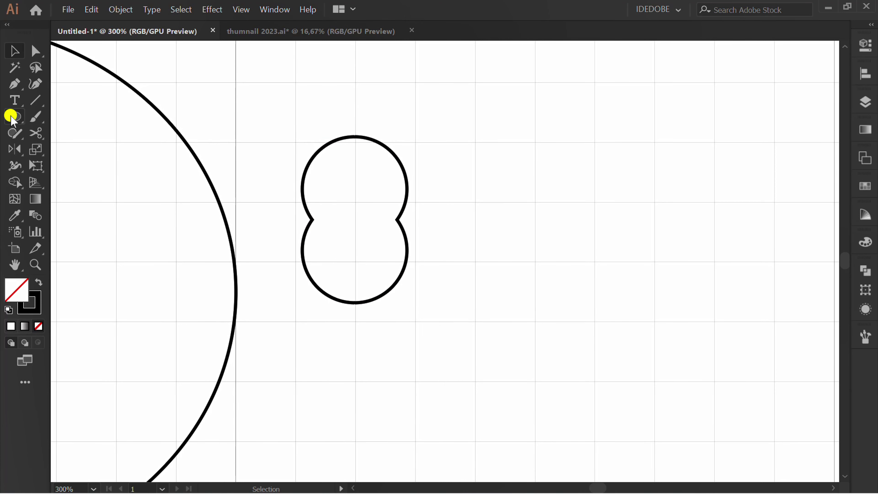
# Draw a long, narrow horizontal rectangle as the bone's shaft, extending rightward from the centre of the bone end
pyautogui.moveTo(10, 118); pyautogui.dragTo(82, 117)
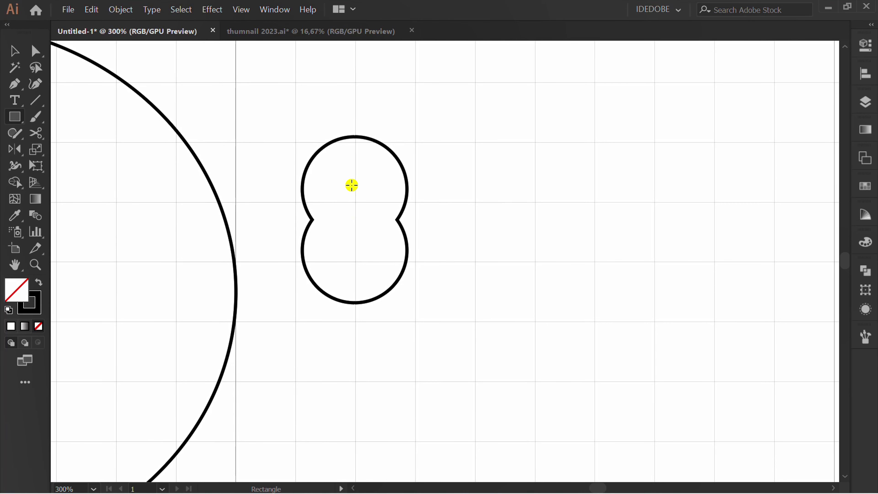
pyautogui.moveTo(353, 189)
pyautogui.mouseDown()
pyautogui.moveTo(565, 235)
pyautogui.moveTo(671, 245)
pyautogui.mouseUp()
pyautogui.press('v')
pyautogui.click(542, 313)
# Align the shaft rectangle to the bone end's vertical centre, using the bone end as the key object
pyautogui.moveTo(548, 117); pyautogui.dragTo(294, 316)
pyautogui.click(318, 154)
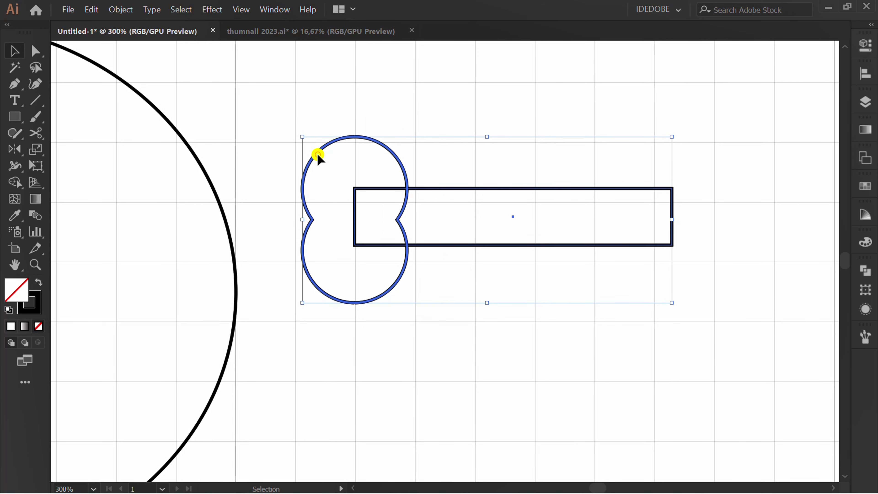
pyautogui.click(868, 73)
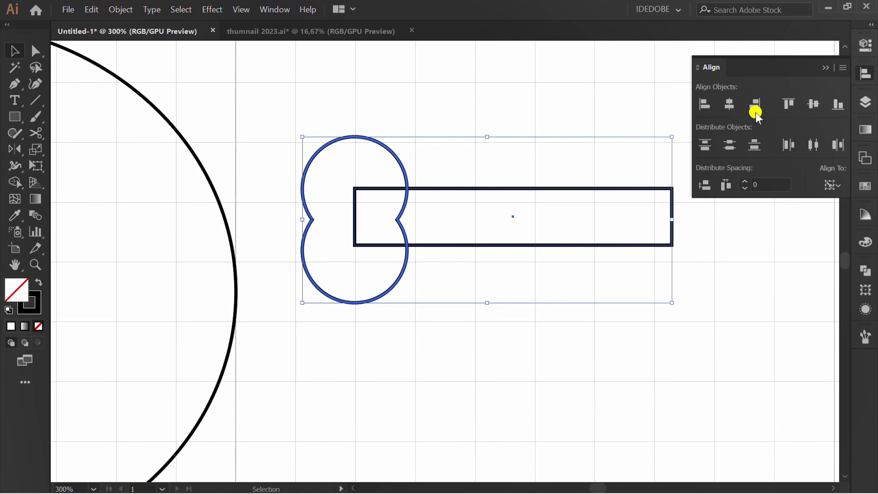
pyautogui.click(813, 103)
pyautogui.click(826, 67)
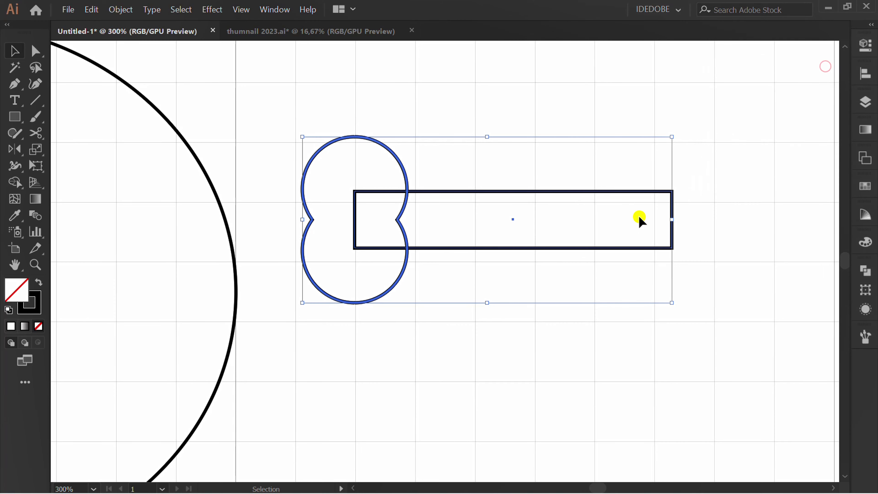
# Unite the bone end and the shaft rectangle into a single bone shape with Pathfinder
pyautogui.click(395, 366)
pyautogui.moveTo(501, 129); pyautogui.dragTo(472, 314)
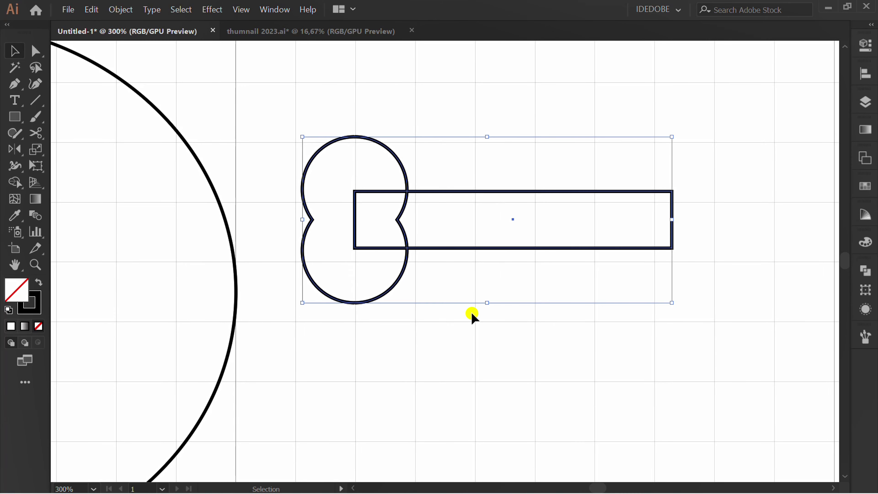
pyautogui.click(864, 271)
pyautogui.click(702, 303)
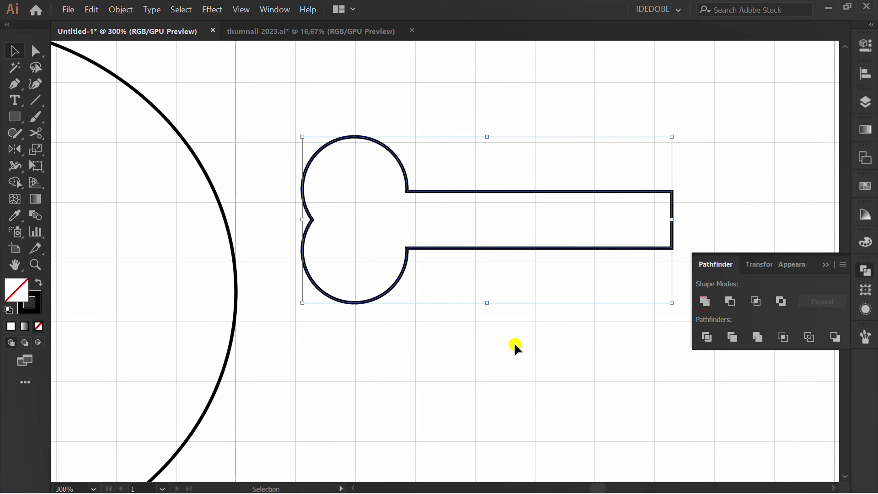
pyautogui.click(488, 352)
# Move the bone over the skull's lower left and rotate it counterclockwise so its shaft slopes up toward the skull's centre
pyautogui.scroll(-3, 527, 340)
pyautogui.moveTo(504, 360); pyautogui.dragTo(580, 292)
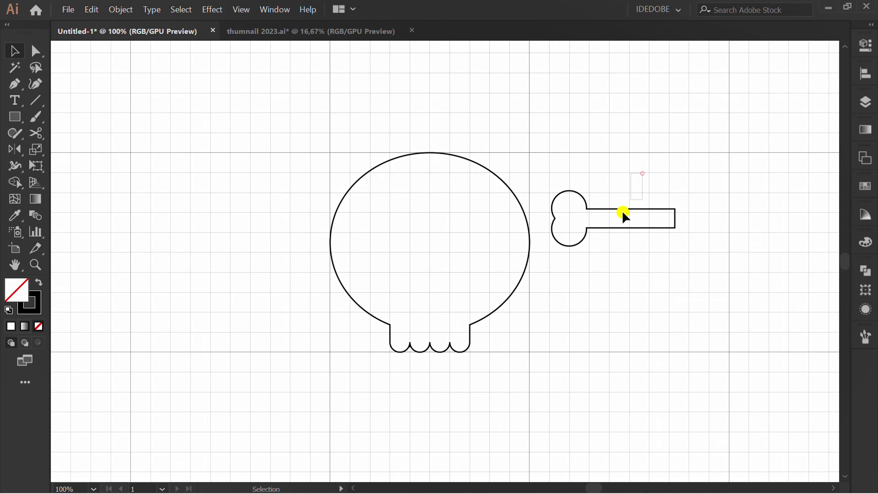
pyautogui.moveTo(642, 173); pyautogui.dragTo(338, 342)
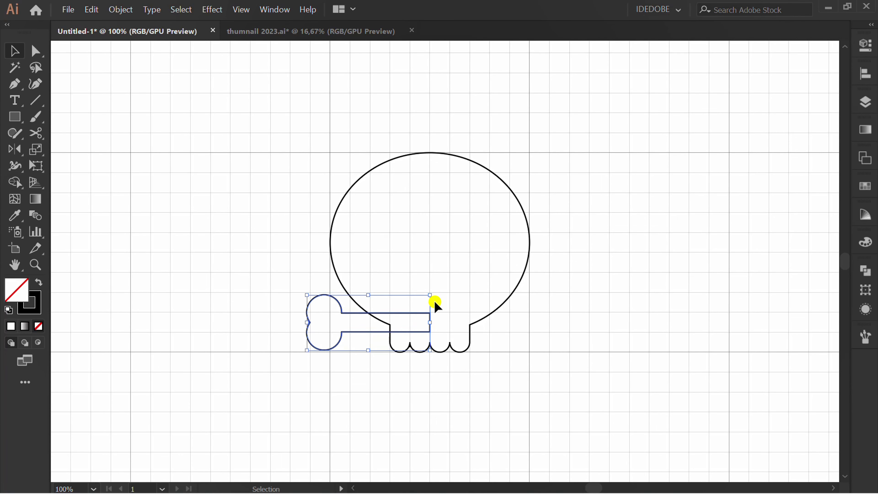
pyautogui.moveTo(435, 304); pyautogui.dragTo(420, 261)
pyautogui.moveTo(348, 318); pyautogui.dragTo(351, 302)
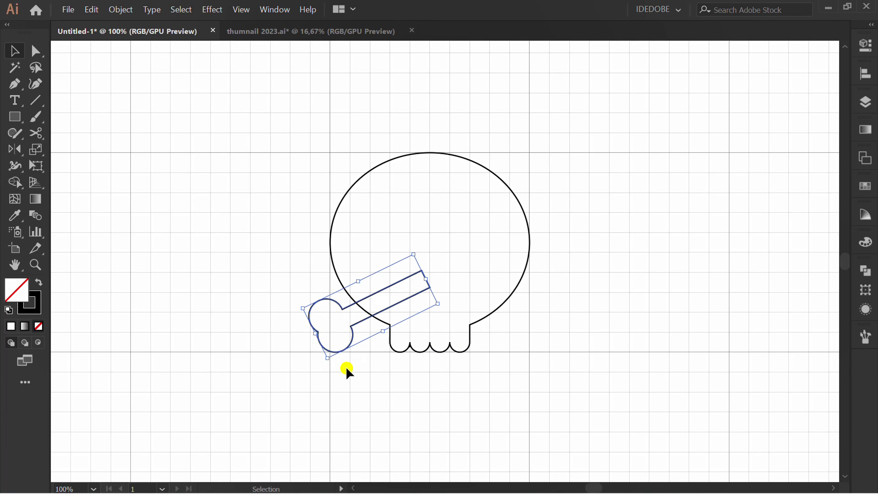
# Nudge the tilted bone slightly to the right, with its lower knob resting on the same grid line as the teeth
pyautogui.scroll(4, 320, 361)
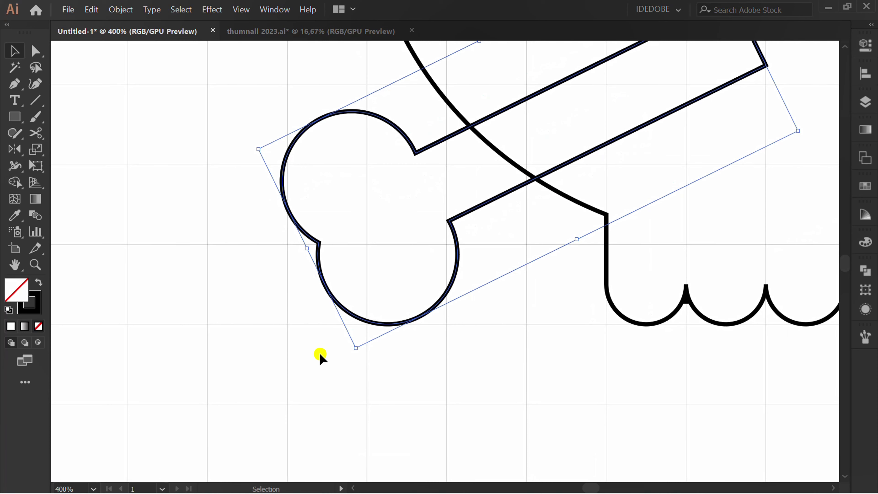
pyautogui.press('Up')
pyautogui.press('Up')
pyautogui.press('Up')
pyautogui.press('Right')
pyautogui.press('Right')
pyautogui.press('Right')
pyautogui.press('Down')
pyautogui.press('Down')
pyautogui.press('Down')
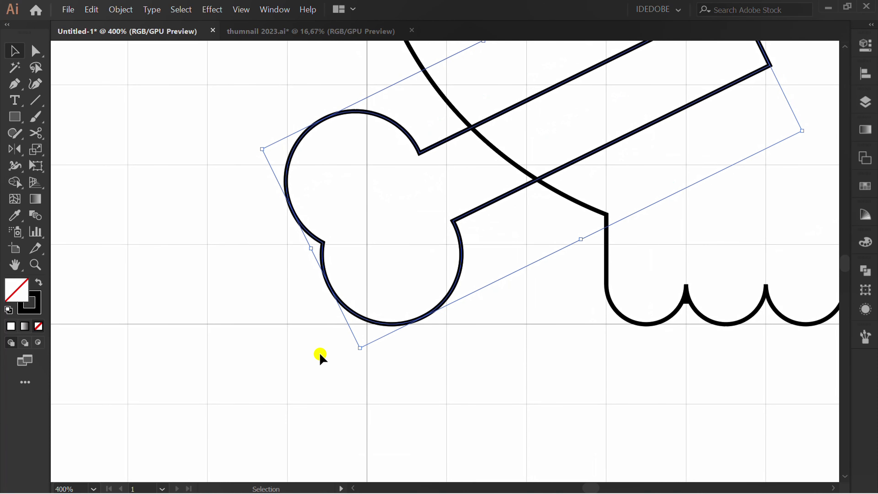
# Reflect a copy of the tilted bone vertically about the upper corner of its shaft's inner end
pyautogui.scroll(-3, 299, 360)
pyautogui.scroll(-1, 282, 373)
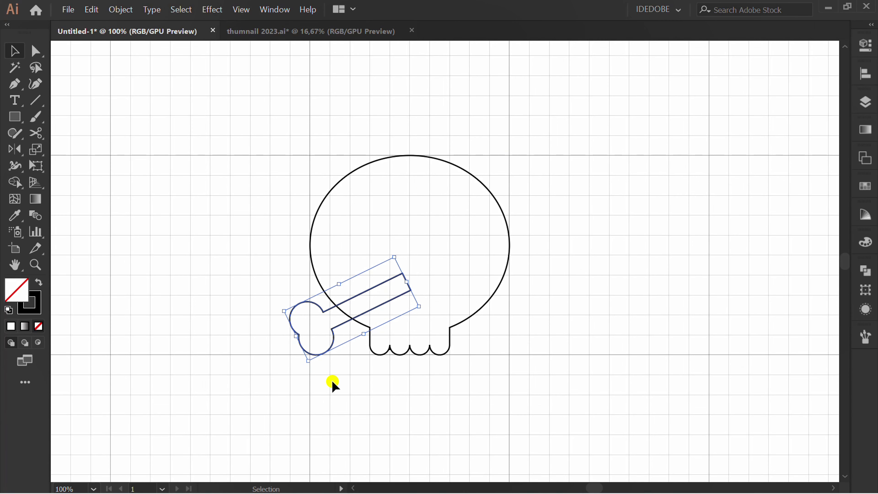
pyautogui.click(333, 383)
pyautogui.click(368, 290)
pyautogui.moveTo(15, 149); pyautogui.dragTo(71, 165)
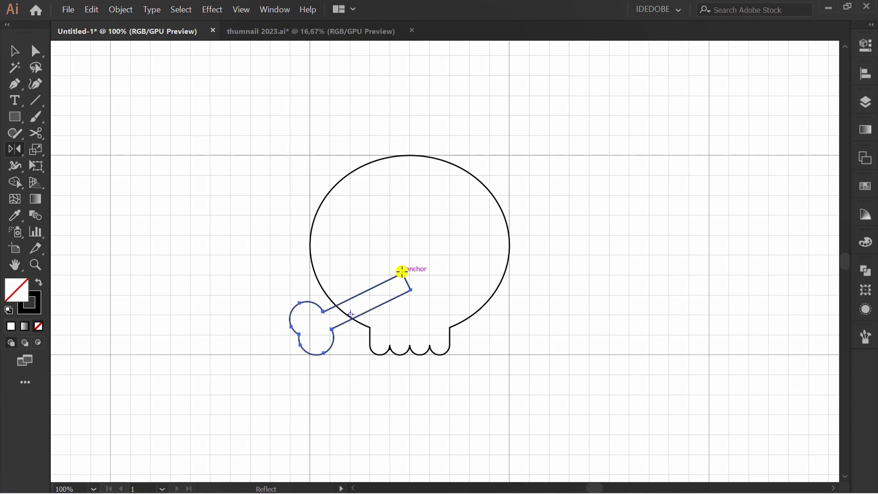
pyautogui.moveTo(401, 272); pyautogui.dragTo(332, 242)
pyautogui.press('v')
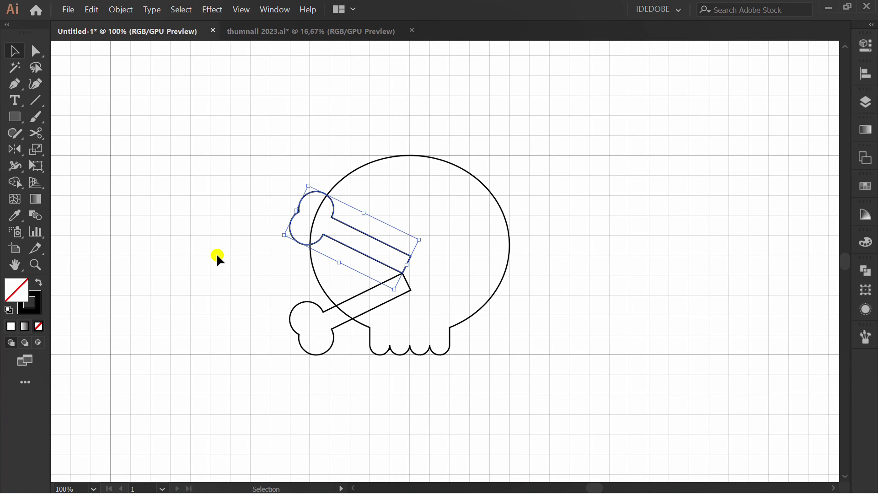
# Nudge the mirrored bone upward until its upper knob meets the grid line at the skull's top
pyautogui.scroll(3, 327, 181)
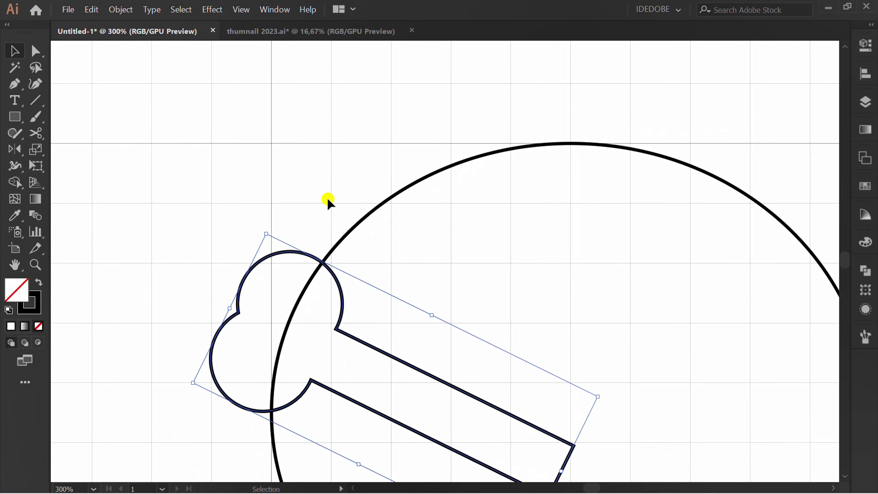
pyautogui.press('Up')
pyautogui.press('Up')
pyautogui.press('Up')
pyautogui.press('Up')
pyautogui.press('Up')
pyautogui.press('Up')
pyautogui.press('Up')
pyautogui.press('Up')
pyautogui.press('Up')
pyautogui.press('Up')
pyautogui.press('Up')
pyautogui.press('Up')
pyautogui.press('Up')
pyautogui.press('Up')
pyautogui.press('Up')
pyautogui.press('Up')
pyautogui.press('Up')
pyautogui.press('Up')
pyautogui.press('Up')
pyautogui.press('Up')
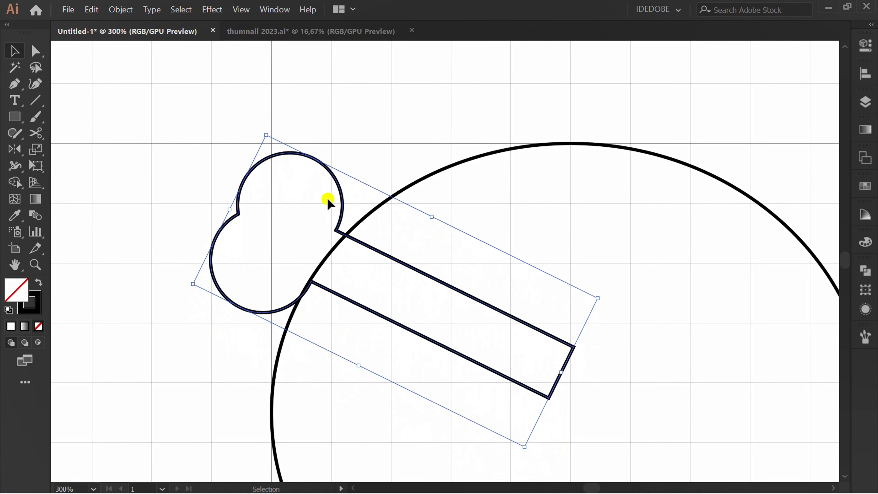
pyautogui.click(205, 347)
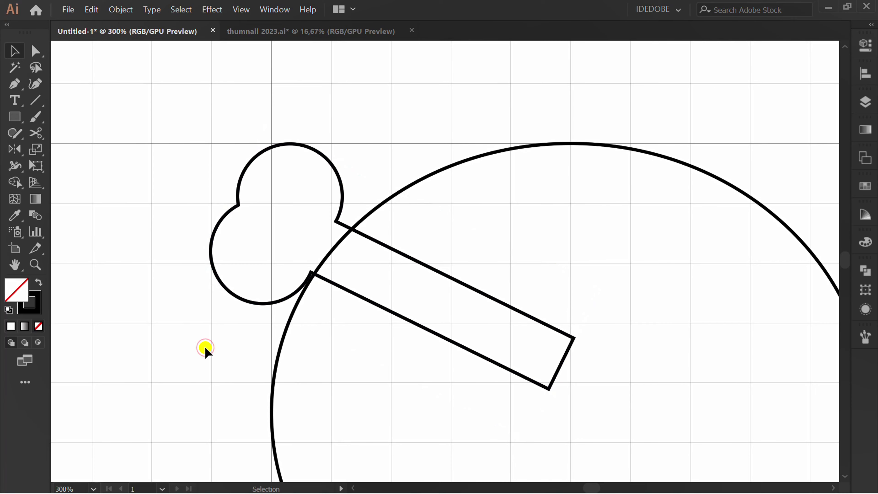
# Nudge both bones together to the left so their knobs stand clear of the skull outline
pyautogui.scroll(-3, 324, 202)
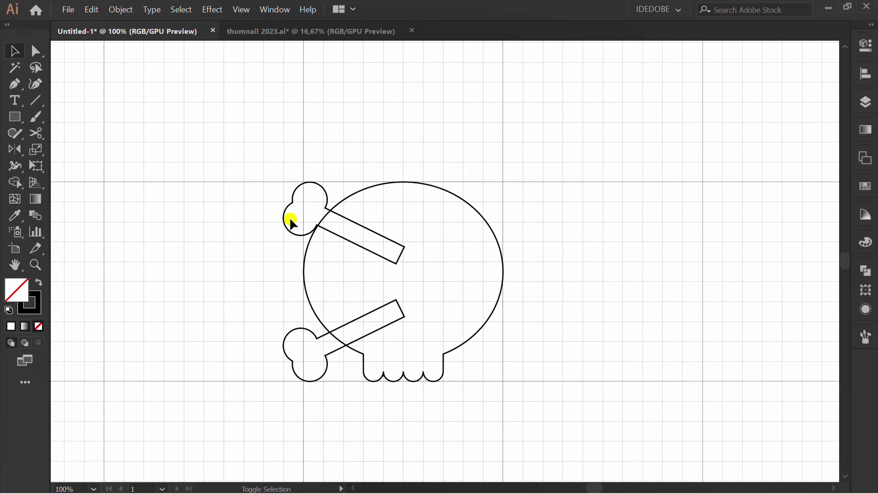
pyautogui.click(291, 220)
pyautogui.keyDown('shift'); pyautogui.click(278, 342); pyautogui.keyUp('shift')
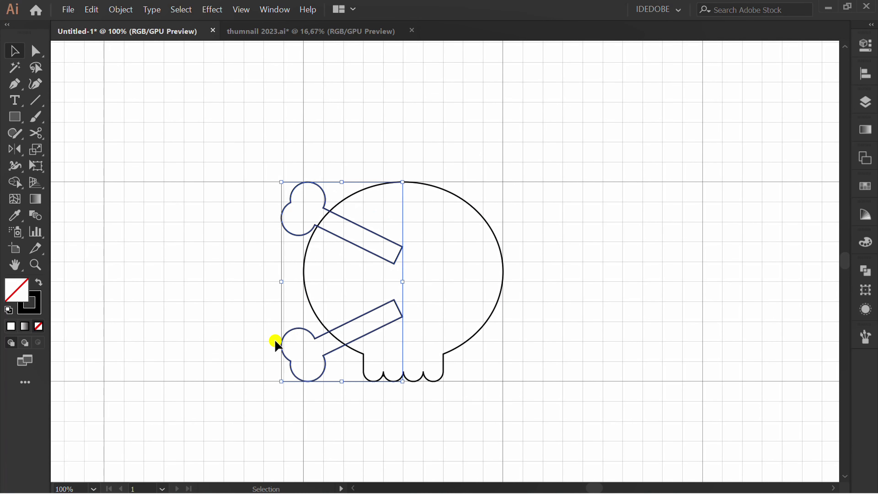
pyautogui.press('Left')
pyautogui.press('Left')
pyautogui.press('Left')
pyautogui.press('Left')
pyautogui.press('Left')
pyautogui.press('Left')
pyautogui.press('Left')
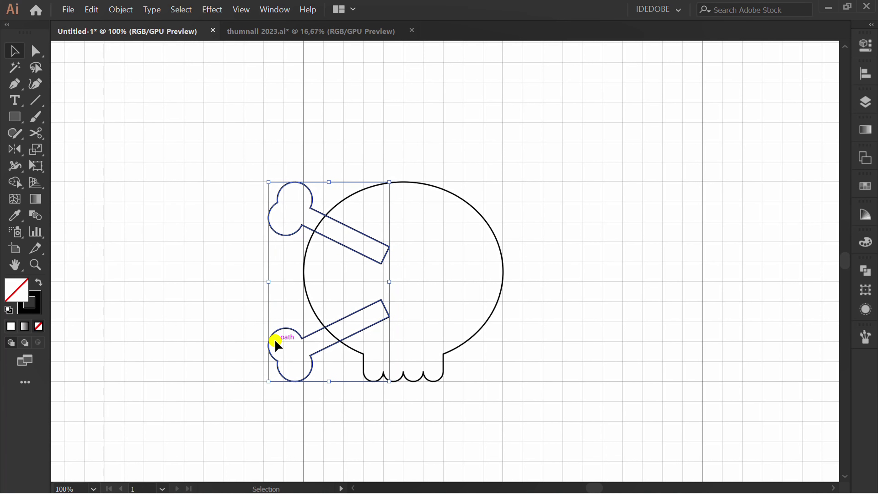
pyautogui.press('Left')
pyautogui.press('Left')
pyautogui.press('Left')
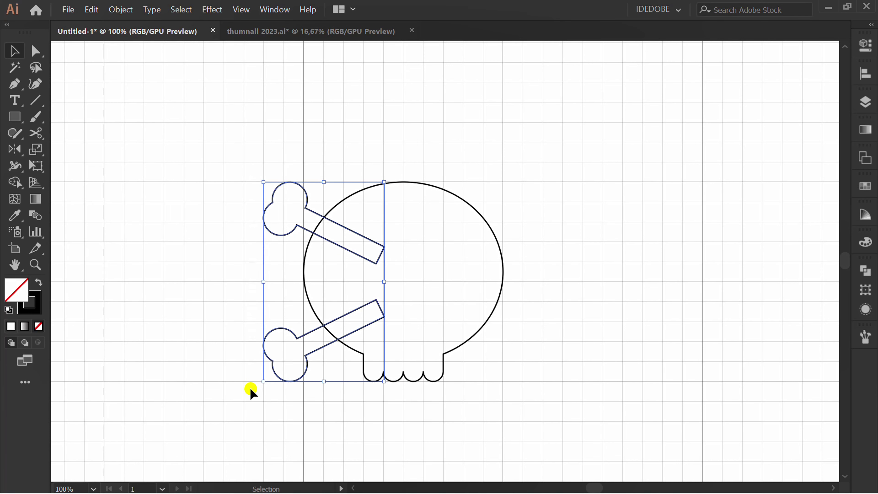
# Reflect a copy of both bones across the skull's vertical centre line onto its right side
pyautogui.click(14, 149)
pyautogui.click(76, 164)
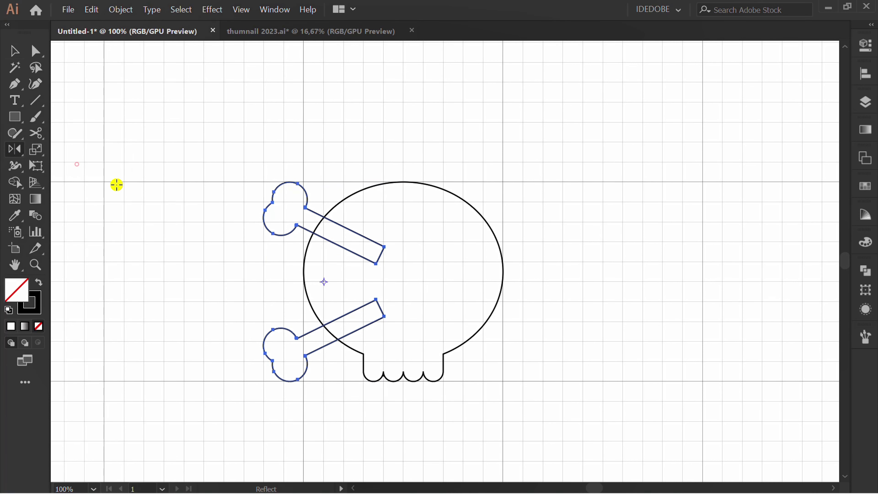
pyautogui.click(403, 182)
pyautogui.moveTo(402, 207); pyautogui.dragTo(449, 219)
pyautogui.press('v')
pyautogui.click(225, 270)
# Unite the skull and all four bones into a single outline with Pathfinder
pyautogui.hotkey('ctrl', '=')
pyautogui.moveTo(703, 82); pyautogui.dragTo(168, 396)
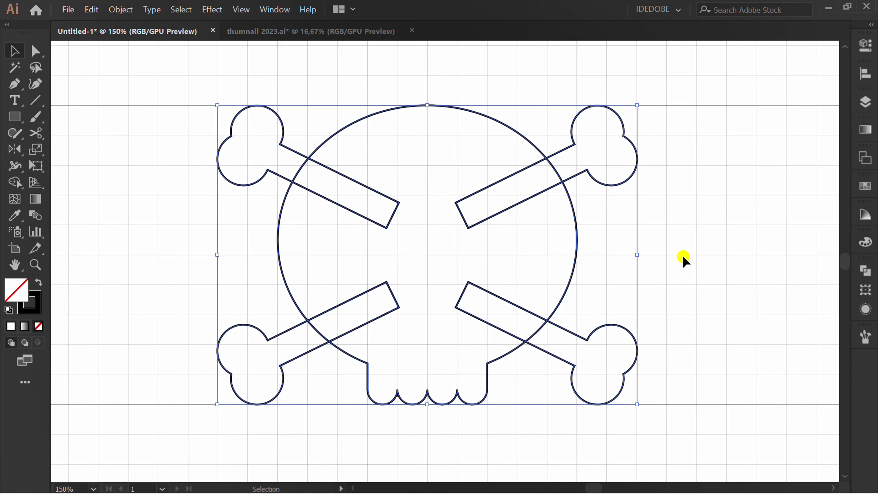
pyautogui.click(866, 272)
pyautogui.click(702, 303)
pyautogui.click(699, 195)
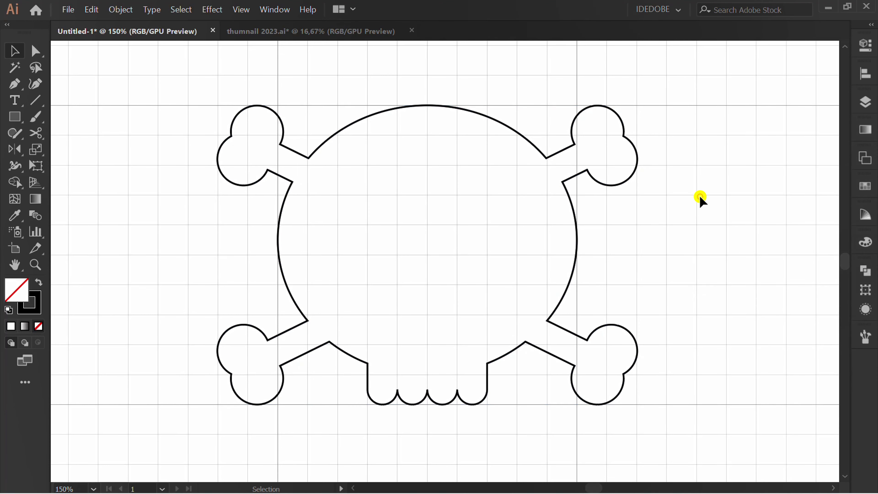
# Turn on Snap to Grid and draw two circular eyes, each two grid squares wide, symmetrically about the skull's centre line
pyautogui.click(865, 46)
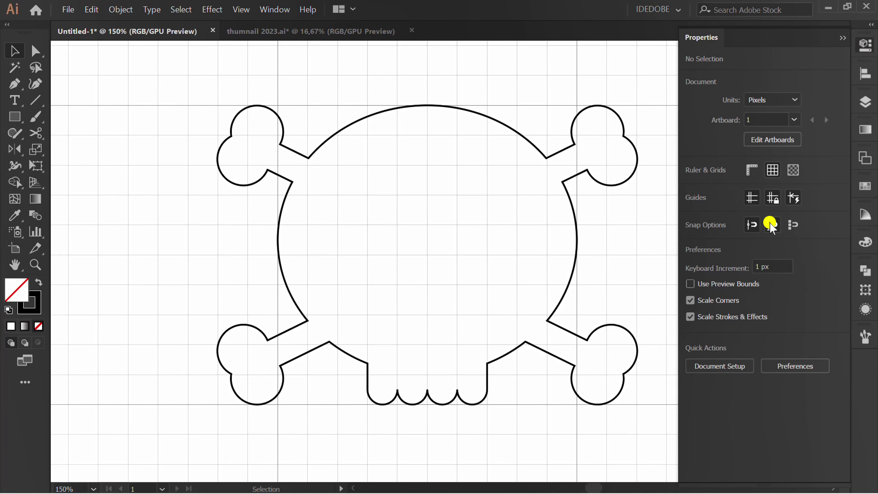
pyautogui.click(842, 37)
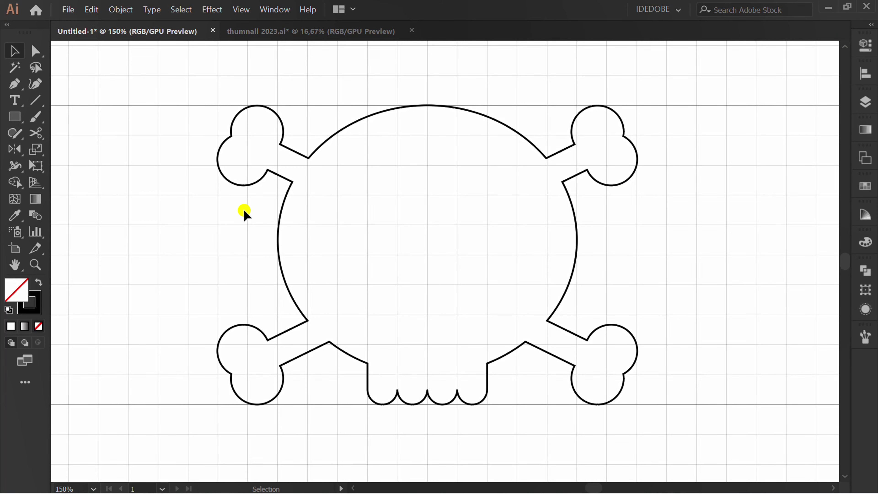
pyautogui.moveTo(7, 117); pyautogui.dragTo(66, 149)
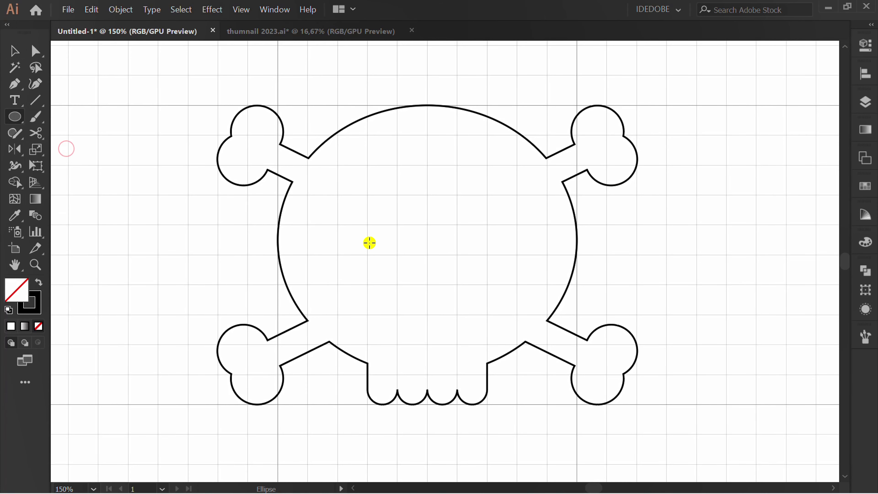
pyautogui.moveTo(367, 228); pyautogui.dragTo(402, 255)
pyautogui.moveTo(492, 228); pyautogui.dragTo(510, 249)
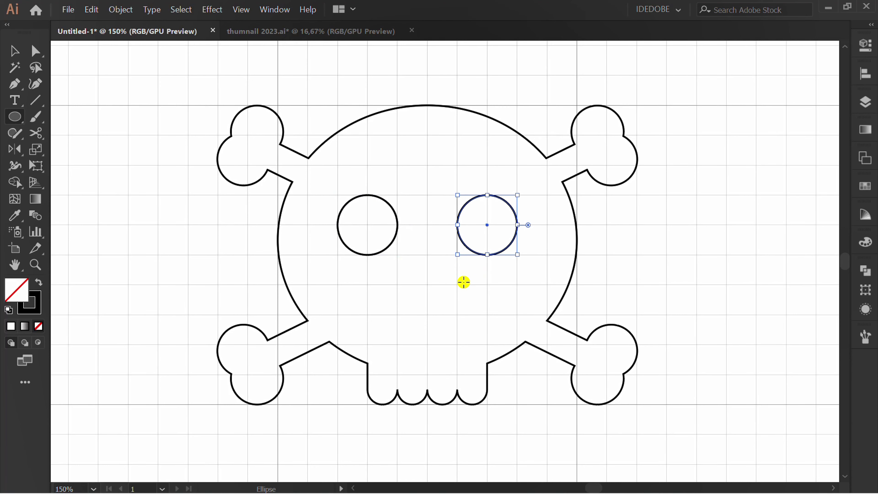
pyautogui.press('v')
pyautogui.click(210, 288)
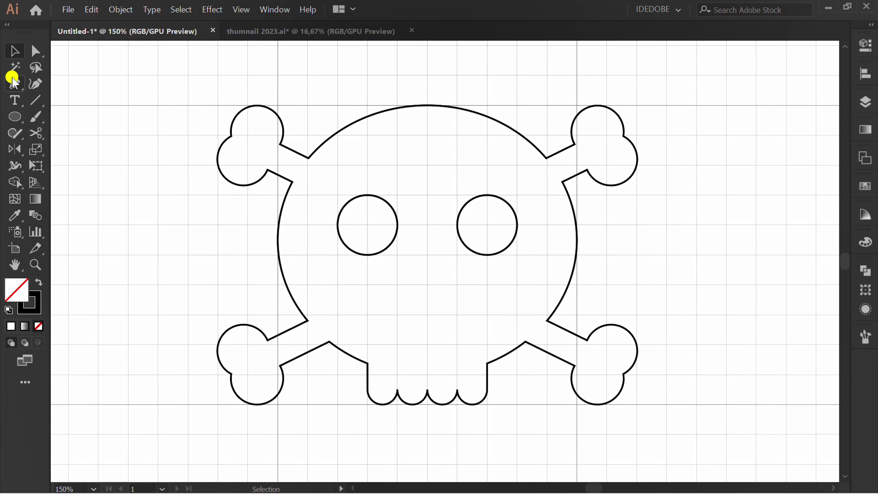
# Draw a closed triangular nose below the eyes with the Pen tool, two grid squares wide and high
pyautogui.moveTo(12, 81); pyautogui.dragTo(69, 83)
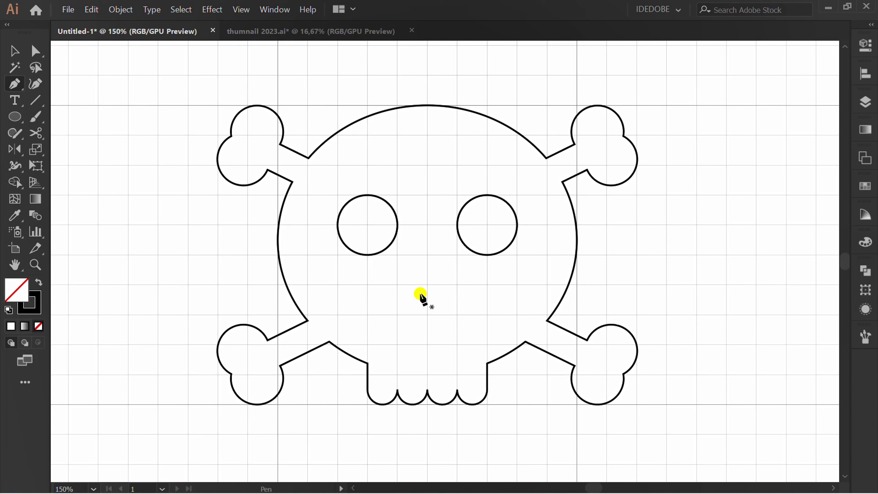
pyautogui.click(428, 255)
pyautogui.click(397, 314)
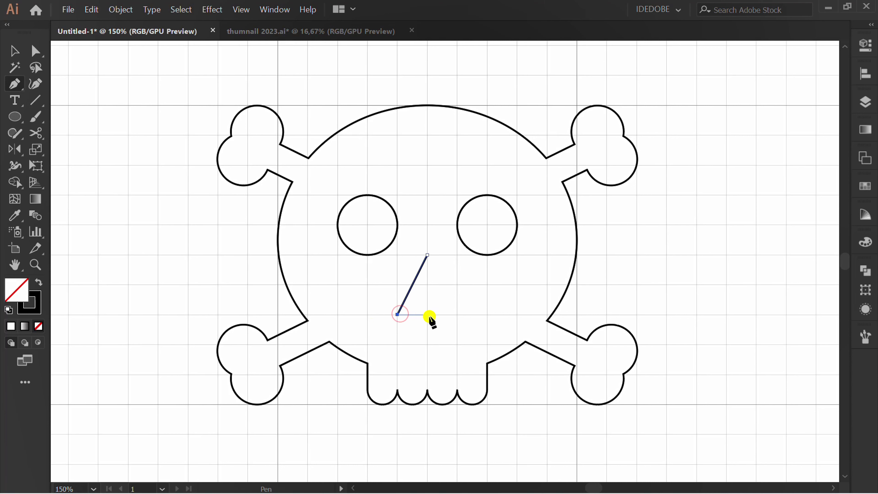
pyautogui.click(456, 315)
pyautogui.click(427, 255)
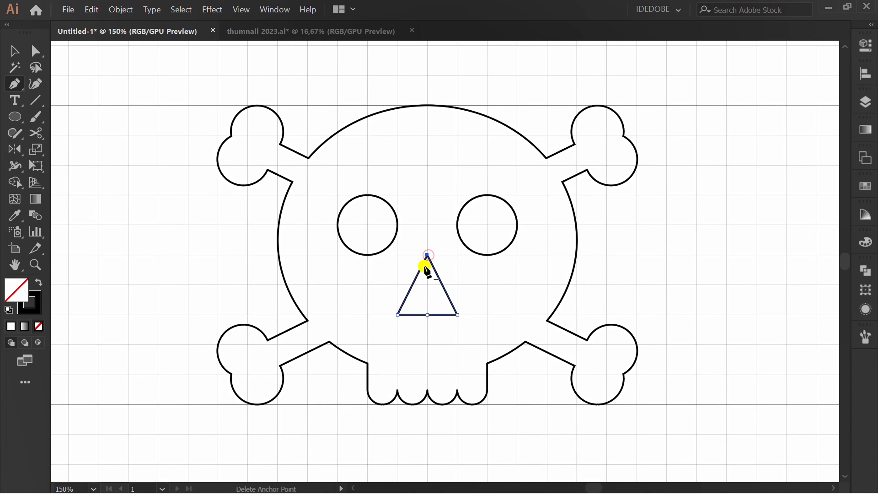
pyautogui.press('v')
pyautogui.click(223, 299)
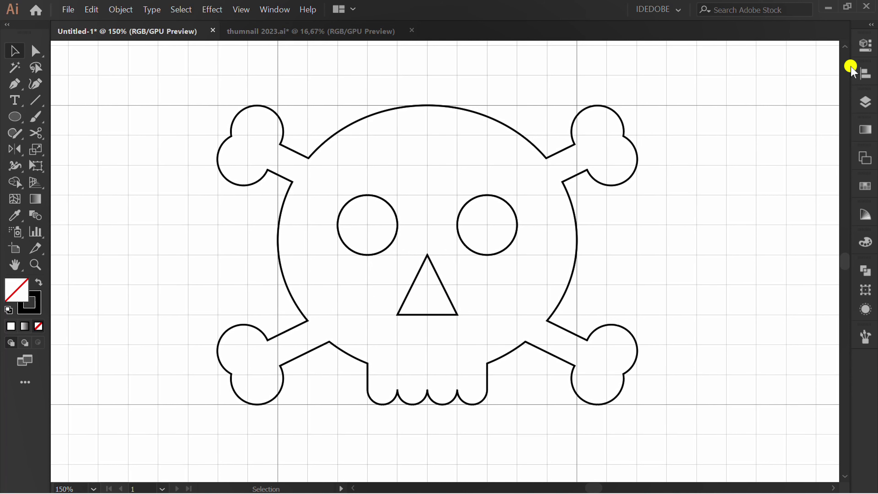
# Turn off Snap to Grid and nudge the midpoint anchor of the nose's base upward to form a shallow notch
pyautogui.click(864, 47)
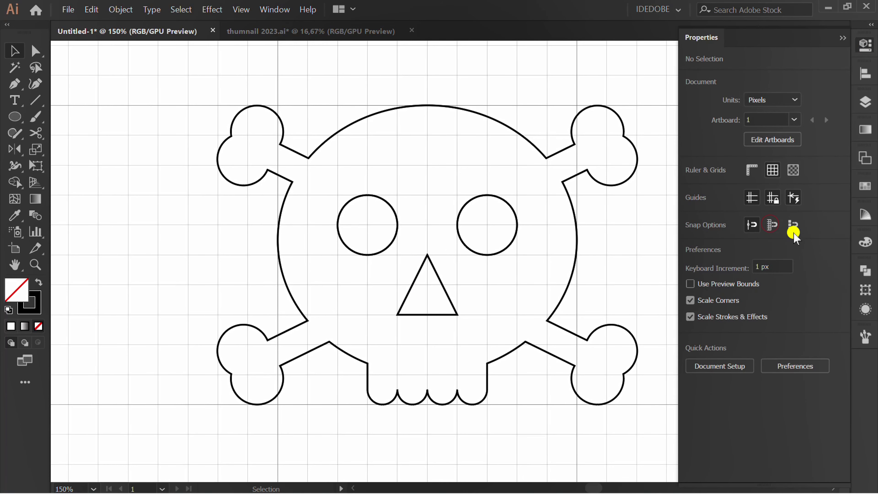
pyautogui.click(840, 38)
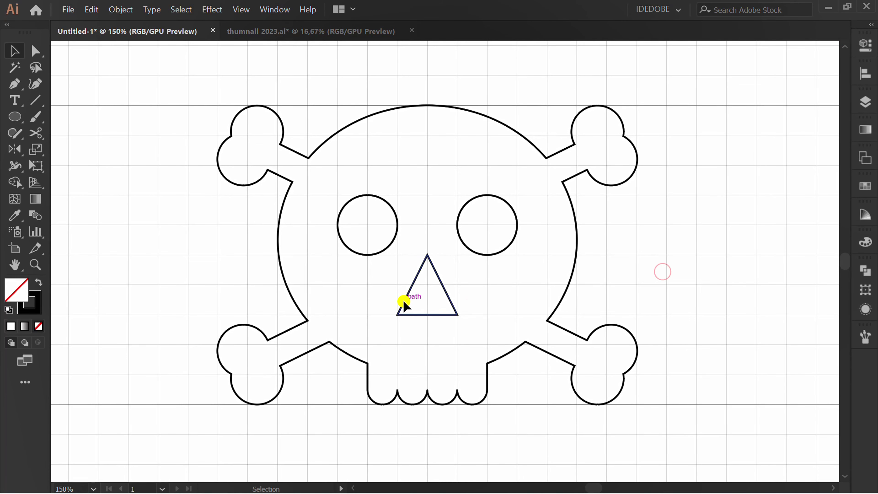
pyautogui.moveTo(35, 51); pyautogui.dragTo(109, 53)
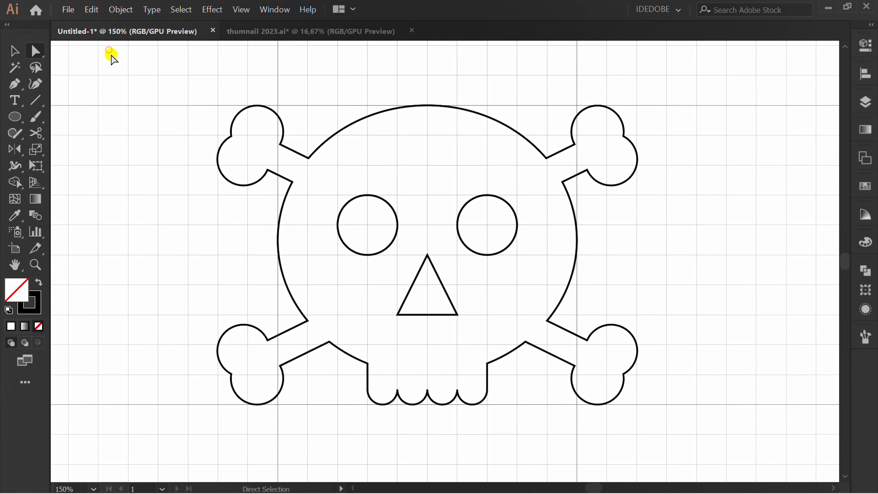
pyautogui.click(427, 314)
pyautogui.scroll(4, 432, 335)
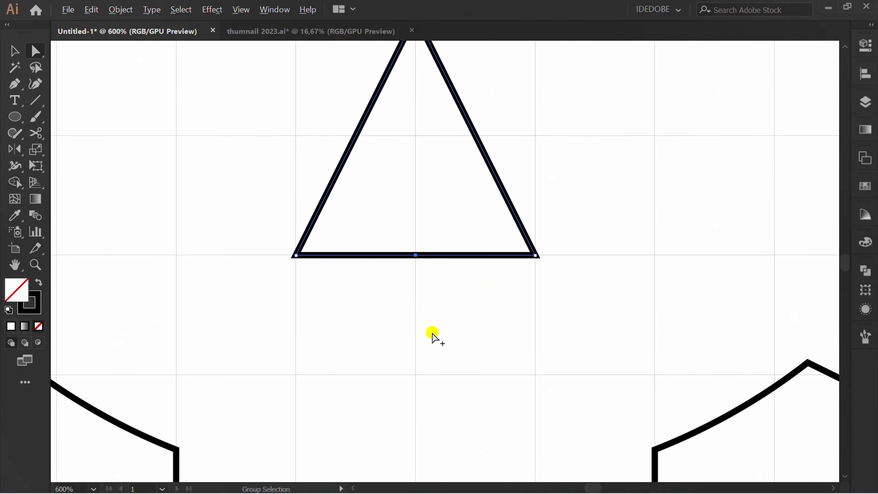
pyautogui.scroll(3, 432, 335)
pyautogui.press('Up')
pyautogui.press('Up')
pyautogui.press('Up')
pyautogui.press('Up')
pyautogui.press('Up')
pyautogui.press('Up')
pyautogui.press('Up')
pyautogui.press('Up')
pyautogui.press('Up')
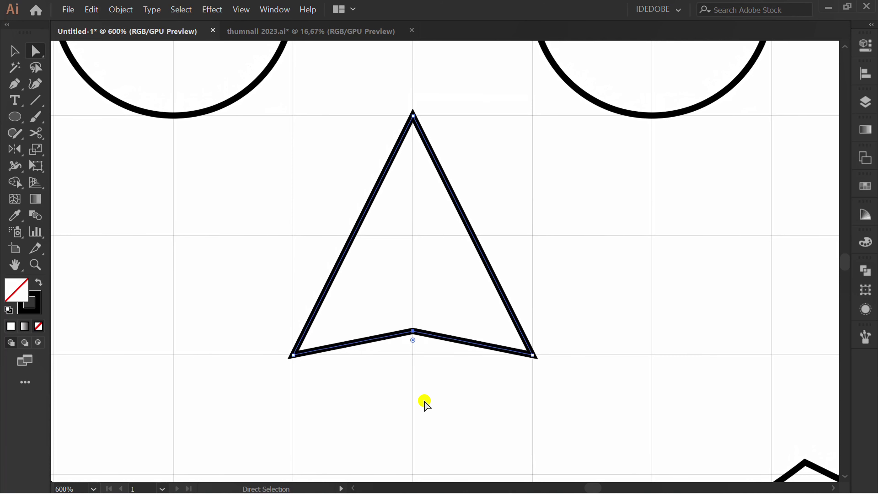
pyautogui.press('Up')
pyautogui.press('Up')
pyautogui.press('Up')
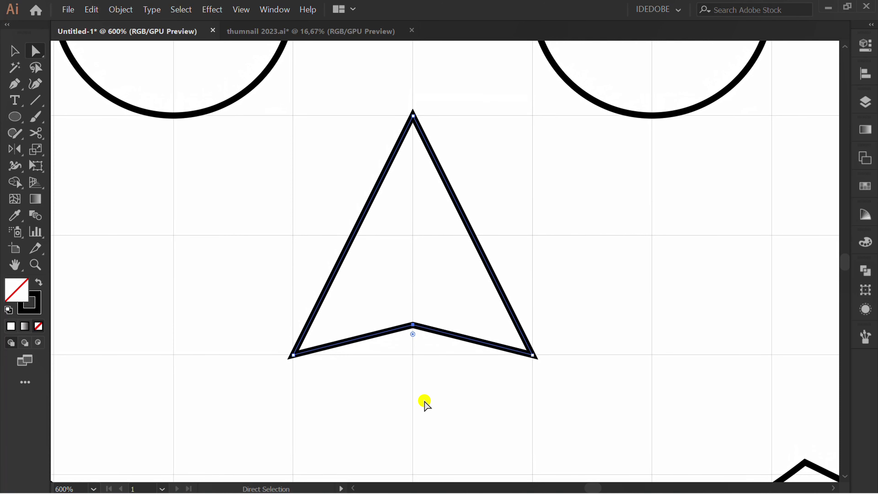
pyautogui.press('Down')
pyautogui.press('Down')
pyautogui.click(424, 401)
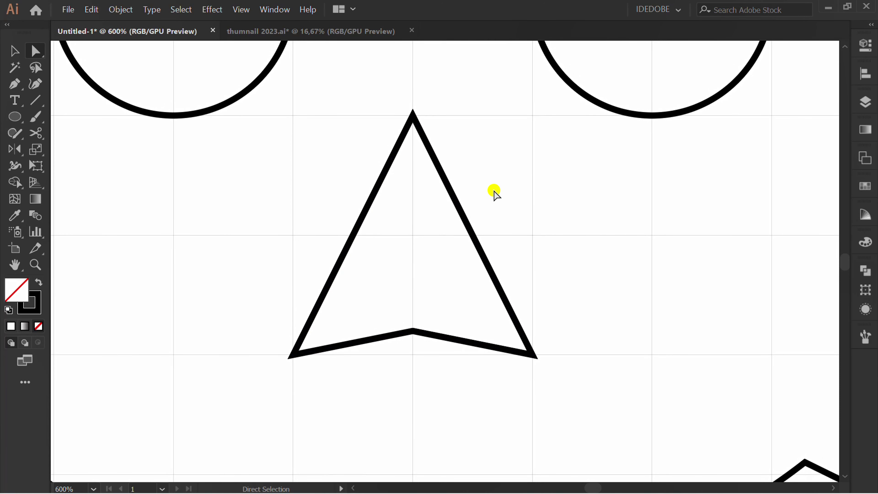
# Round all corners of the nose together with its live corners
pyautogui.press('v')
pyautogui.moveTo(561, 115); pyautogui.dragTo(276, 390)
pyautogui.click(37, 51)
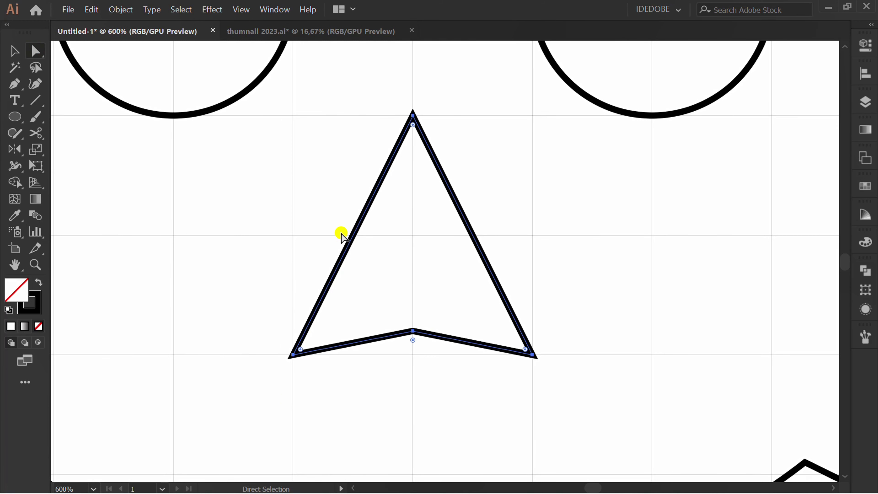
pyautogui.moveTo(305, 350); pyautogui.dragTo(337, 325)
pyautogui.click(259, 388)
pyautogui.scroll(-2, 259, 388)
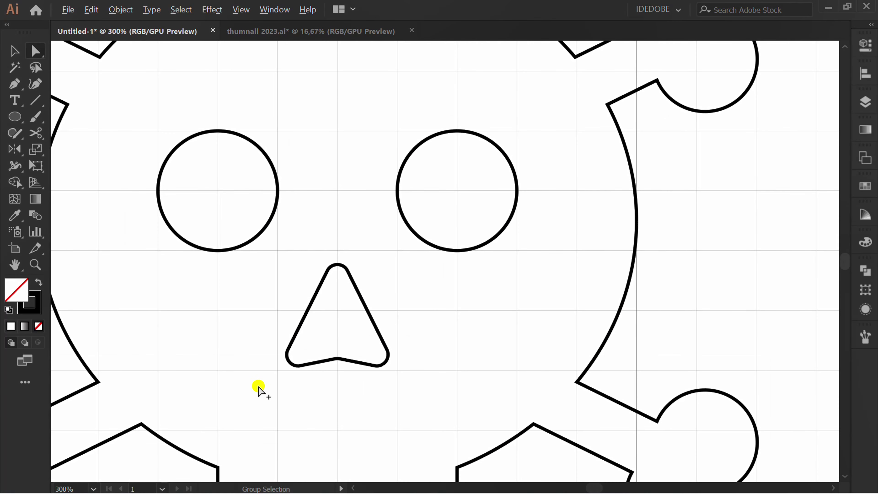
# Nudge the rounded nose down 2 px
pyautogui.moveTo(246, 387); pyautogui.dragTo(316, 307)
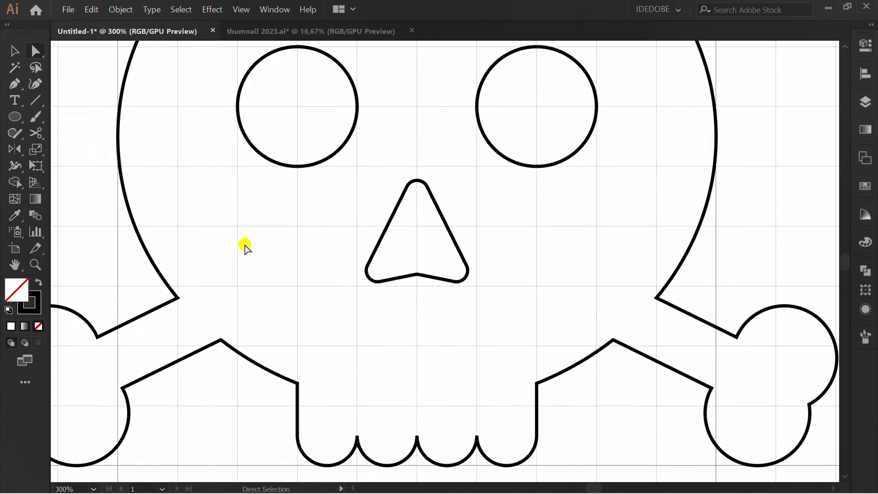
pyautogui.click(14, 50)
pyautogui.moveTo(425, 295); pyautogui.dragTo(350, 295)
pyautogui.press('Down')
pyautogui.press('Down')
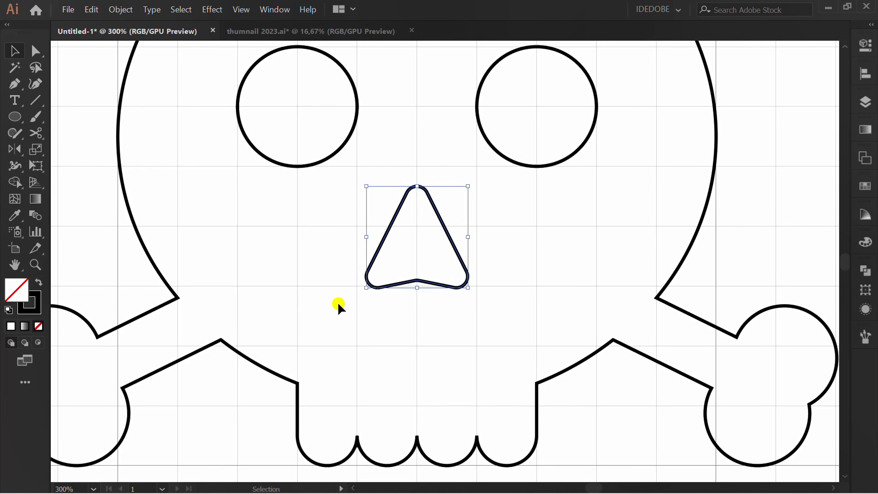
pyautogui.click(339, 305)
# Select the whole skull artwork and increase its stroke weight for a bolder outline
pyautogui.scroll(-2, 369, 307)
pyautogui.moveTo(657, 66); pyautogui.dragTo(141, 391)
pyautogui.click(865, 46)
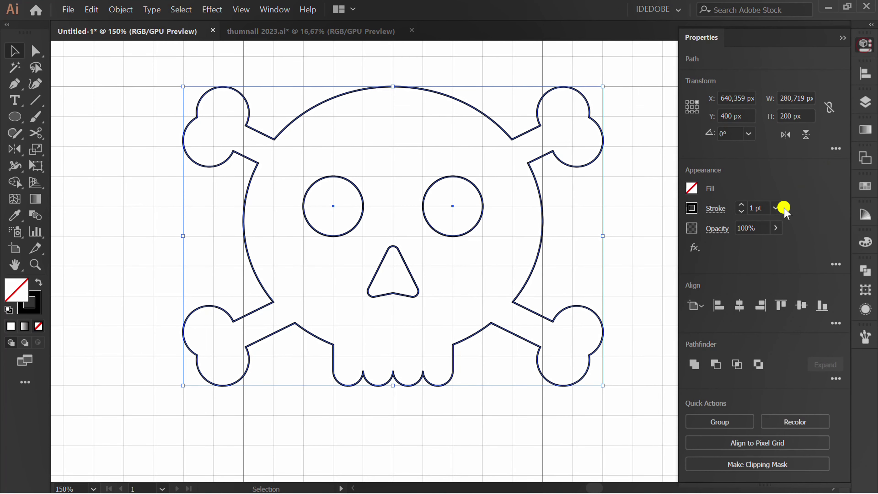
pyautogui.scroll(2, 757, 210)
pyautogui.click(843, 37)
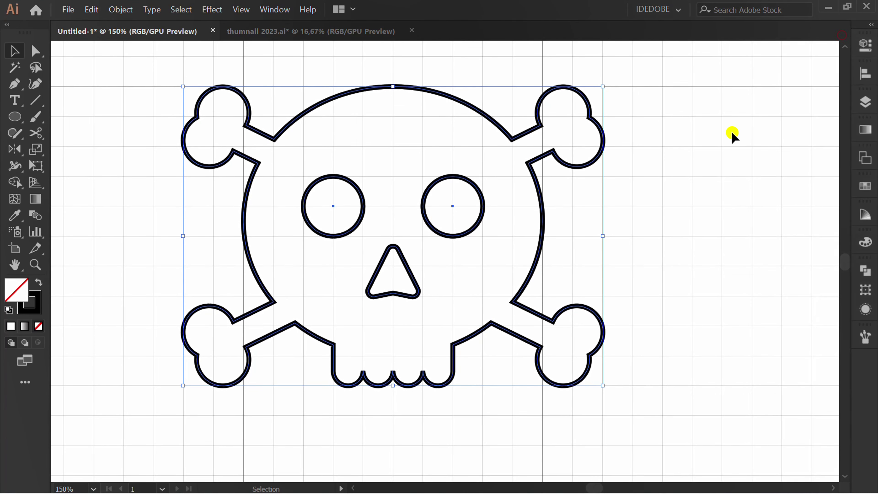
pyautogui.click(695, 176)
# Hide the grid and centre the finished icon in the view
pyautogui.rightClick(370, 145)
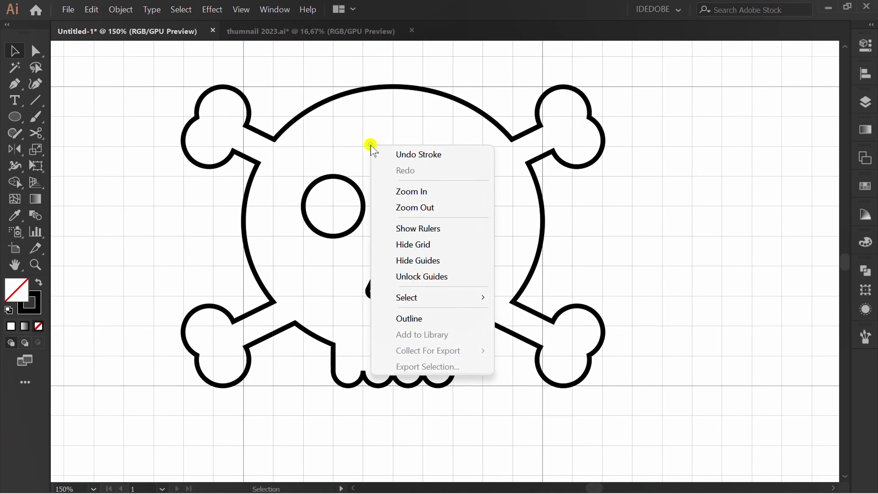
pyautogui.click(433, 244)
pyautogui.moveTo(173, 250); pyautogui.dragTo(212, 266)
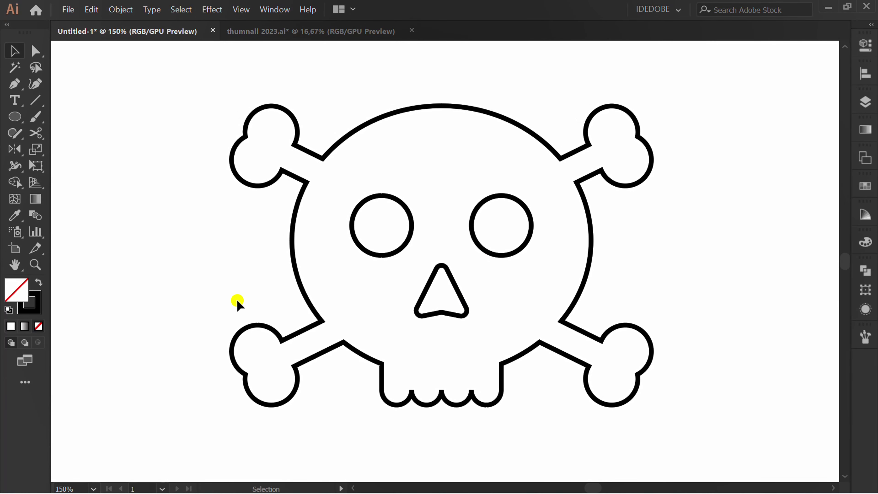